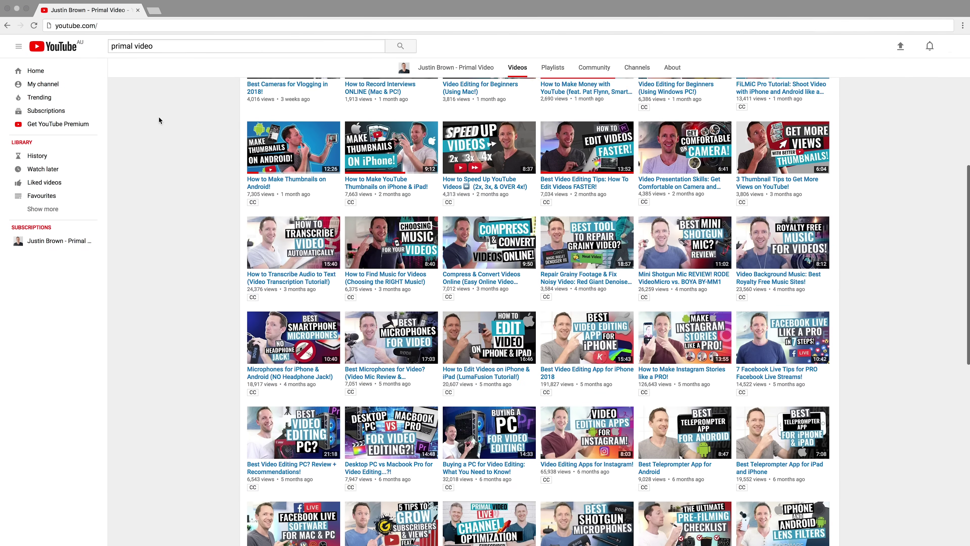
pyautogui.scroll(-5, 159, 117)
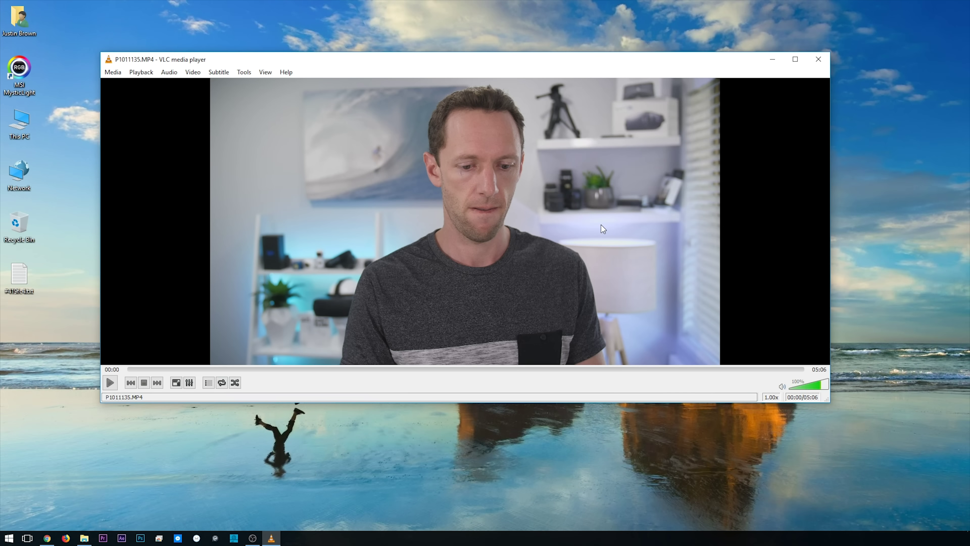
# Scrub P1011135.MP4 in VLC to 04:56, pausing on the presenter smiling and pointing up
pyautogui.moveTo(138, 369); pyautogui.dragTo(782, 369)
pyautogui.rightClick(779, 365)
pyautogui.press('Escape')
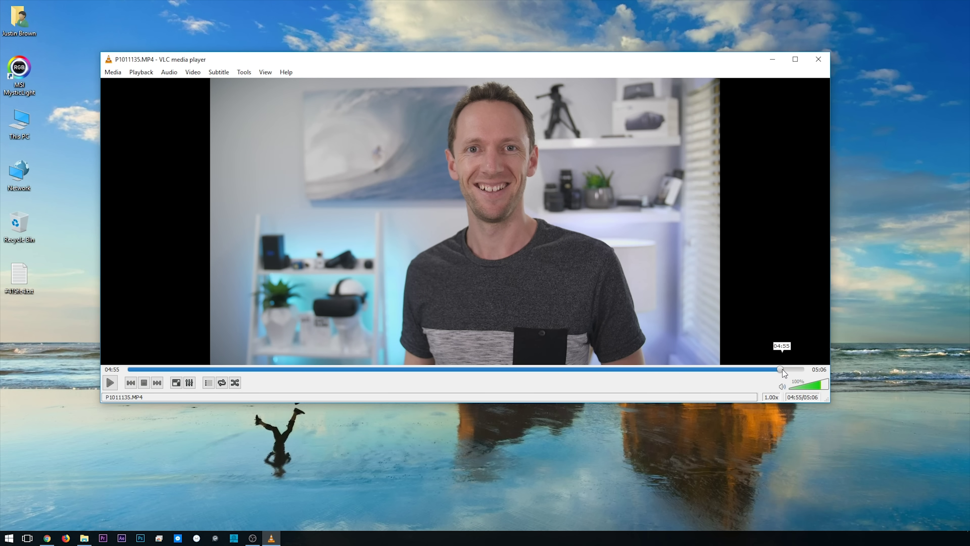
pyautogui.click(347, 369)
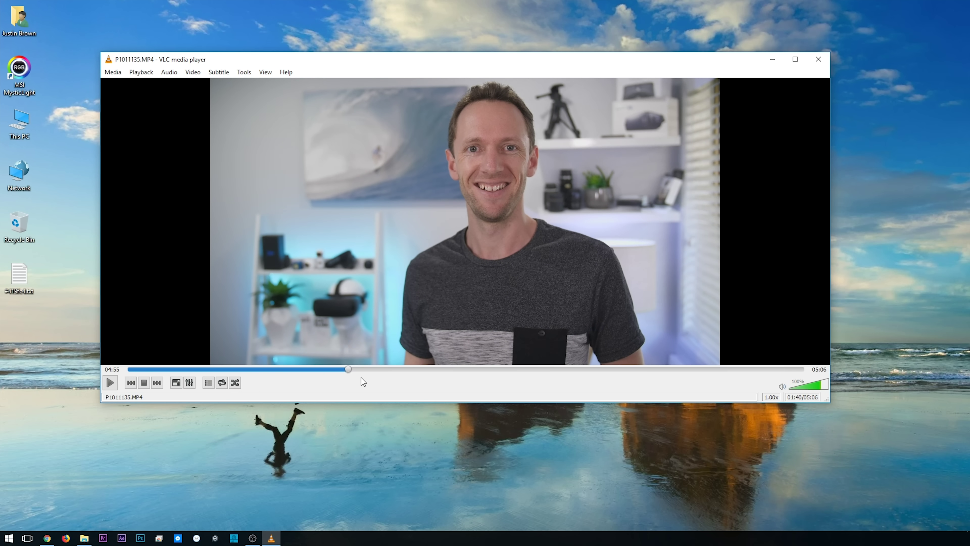
pyautogui.click(306, 369)
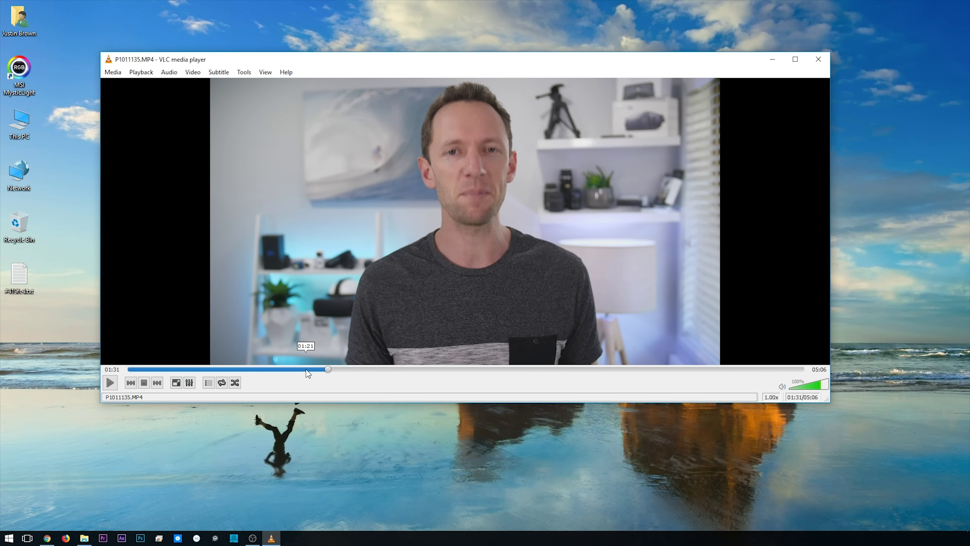
pyautogui.click(323, 369)
pyautogui.click(400, 369)
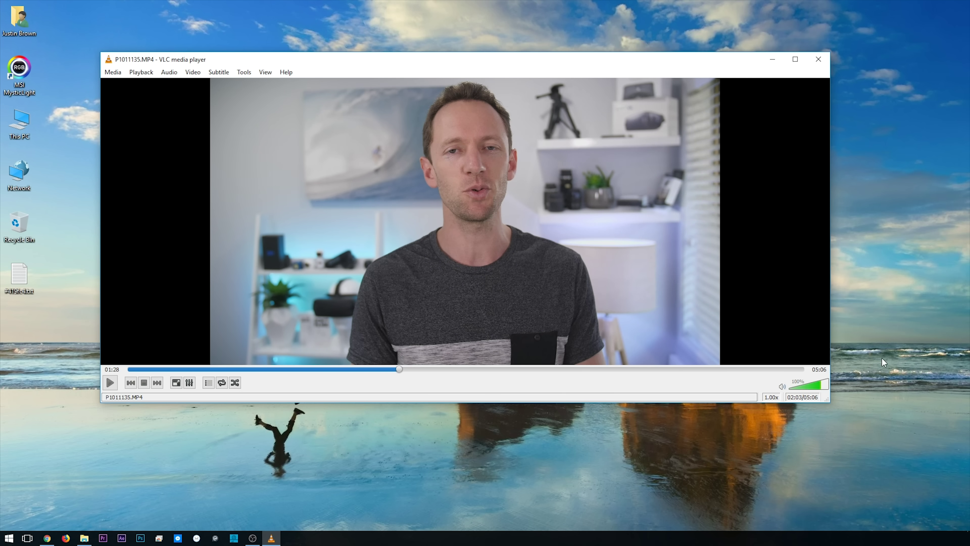
pyautogui.click(776, 369)
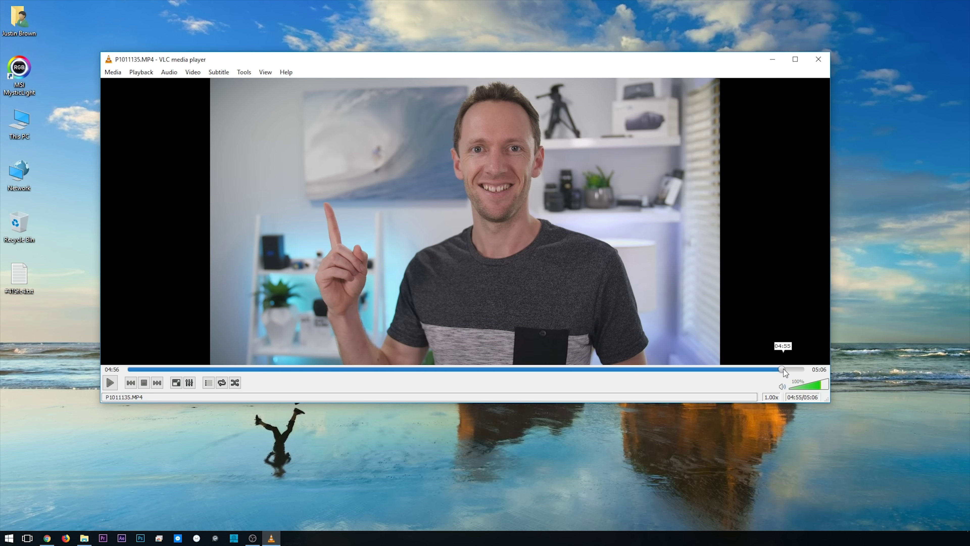
pyautogui.click(783, 368)
pyautogui.click(193, 73)
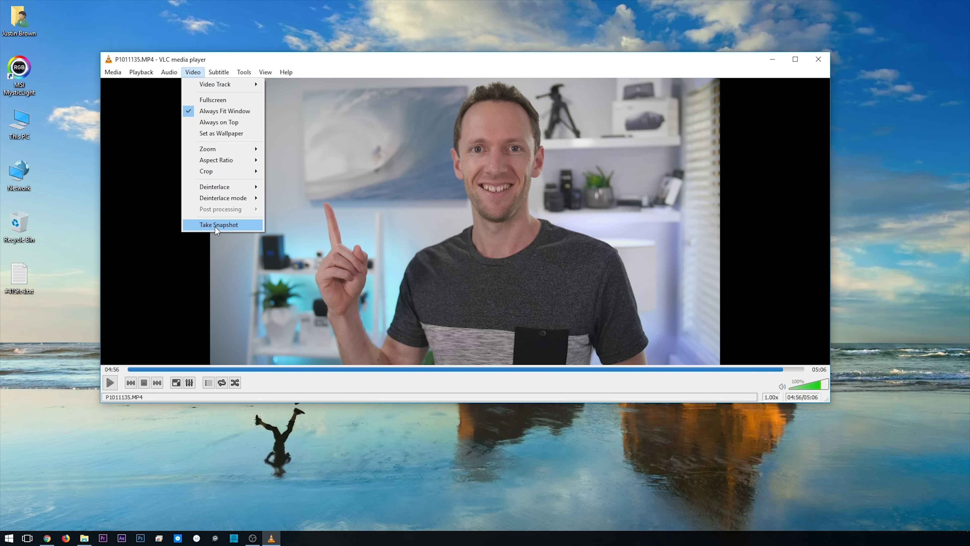
# Capture the paused presenter frame with Snipping Tool and save it as Image.JPG on the Desktop
pyautogui.click(285, 226)
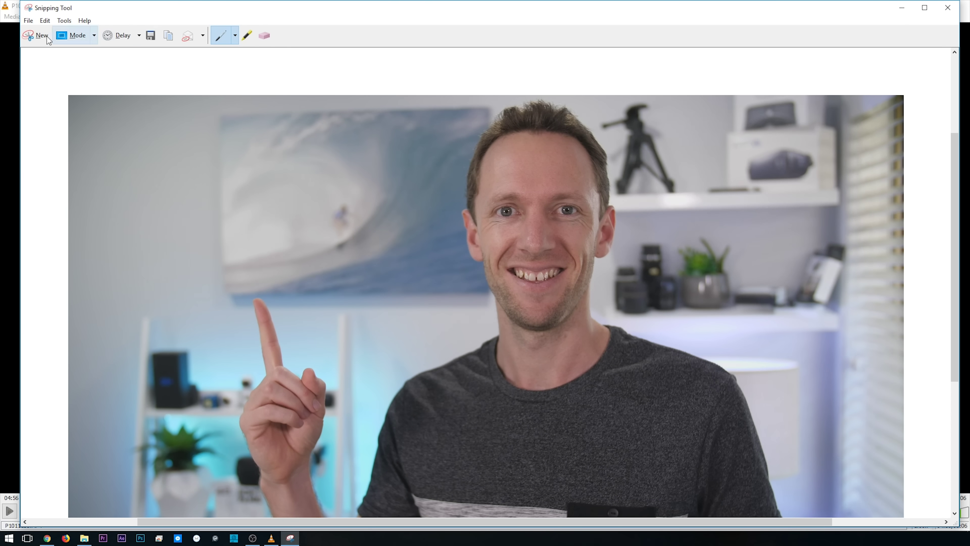
pyautogui.click(150, 36)
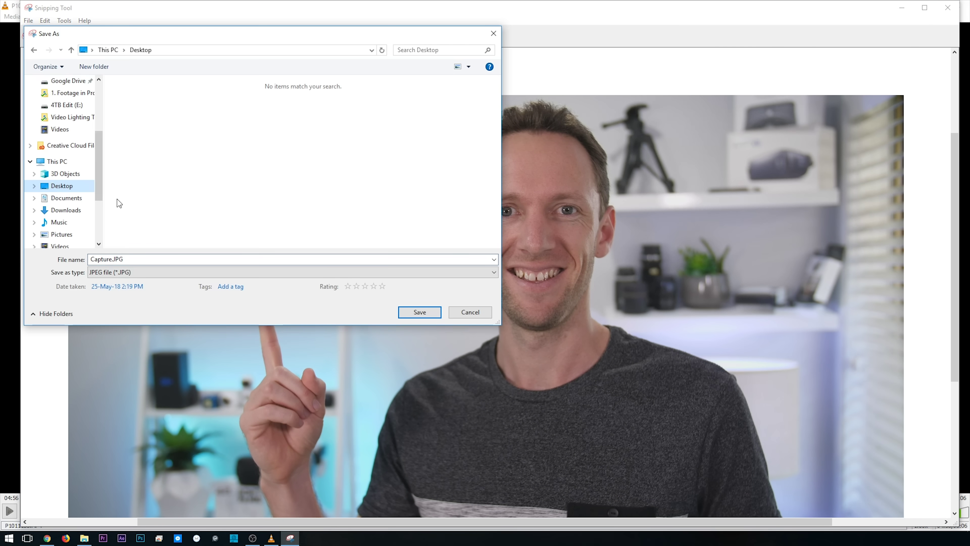
pyautogui.write('Image')
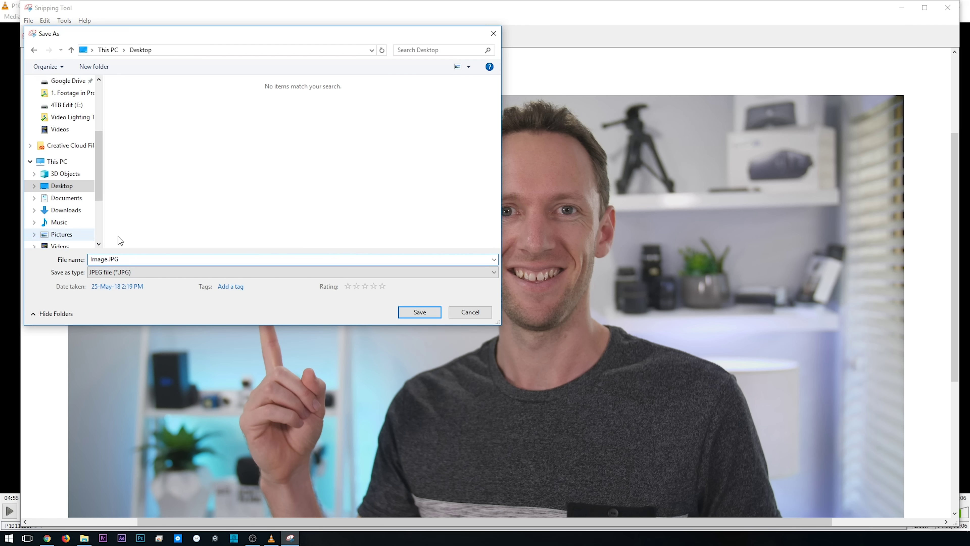
pyautogui.click(416, 312)
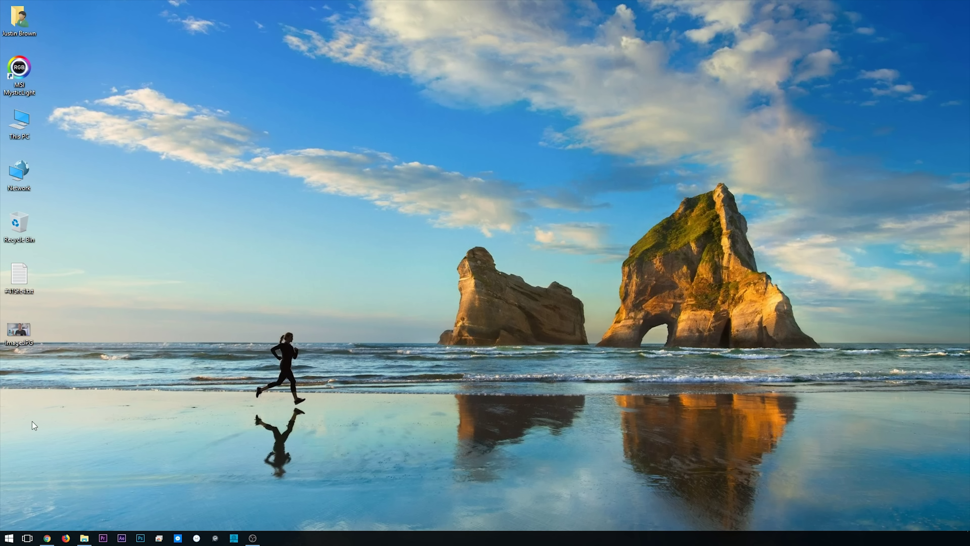
# Create a new Canva design with custom dimensions of 1920 × 1080 px
pyautogui.click(46, 537)
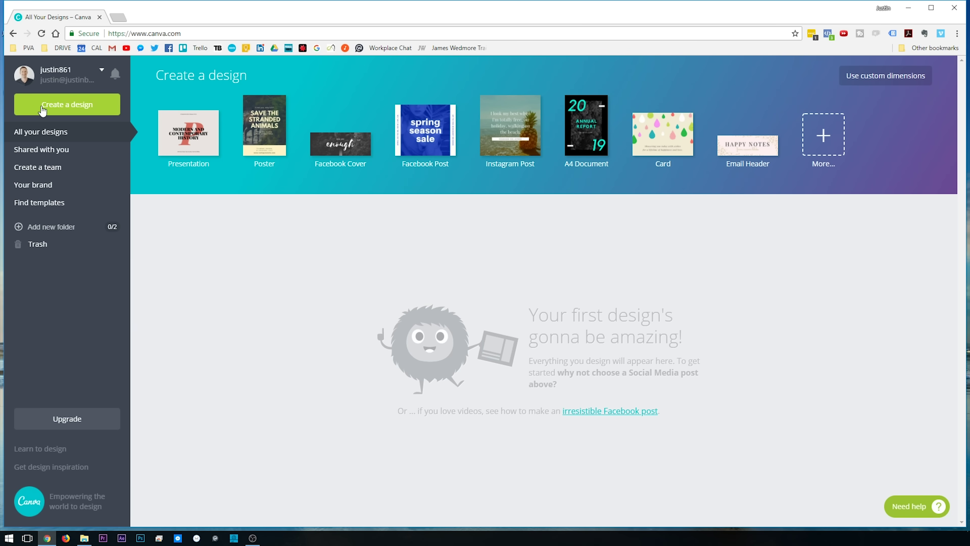
pyautogui.click(42, 109)
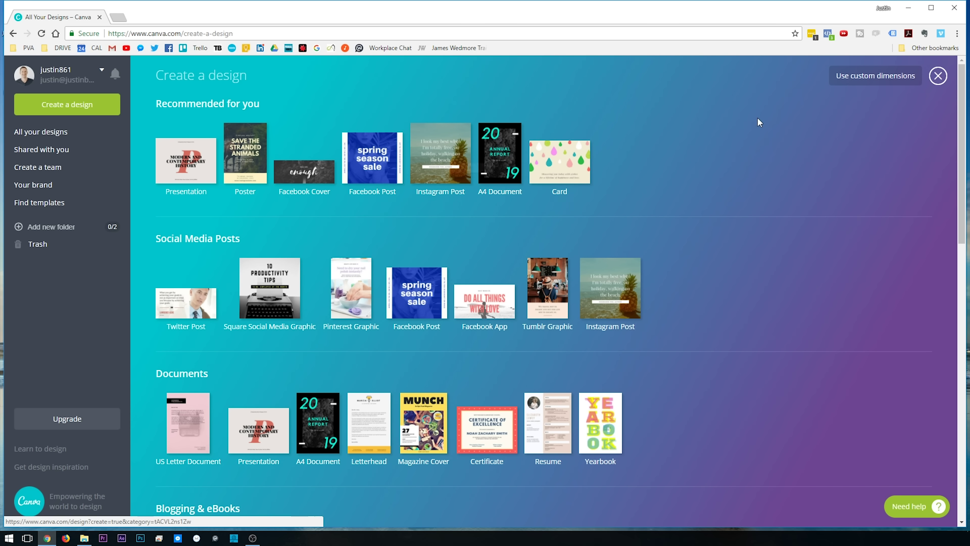
pyautogui.click(872, 82)
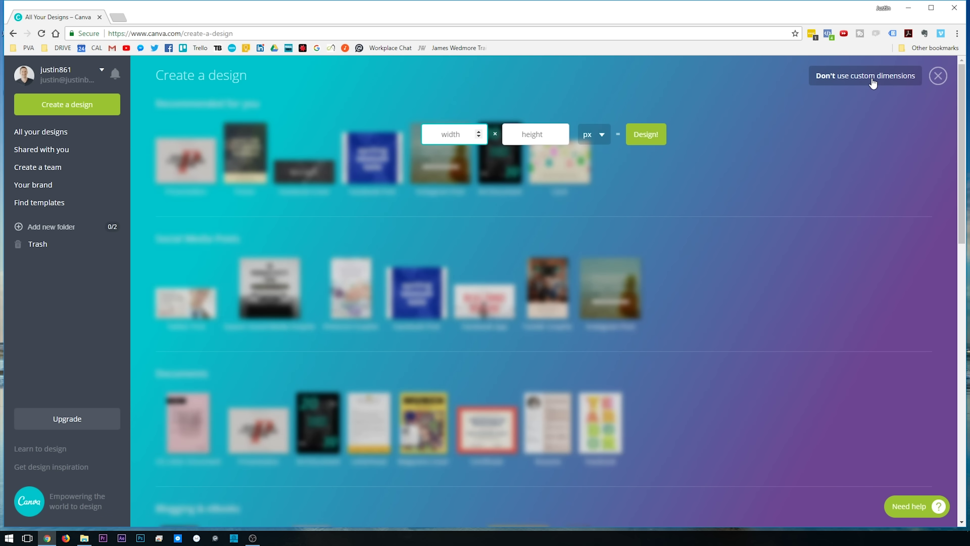
pyautogui.write('1920')
pyautogui.press('Tab')
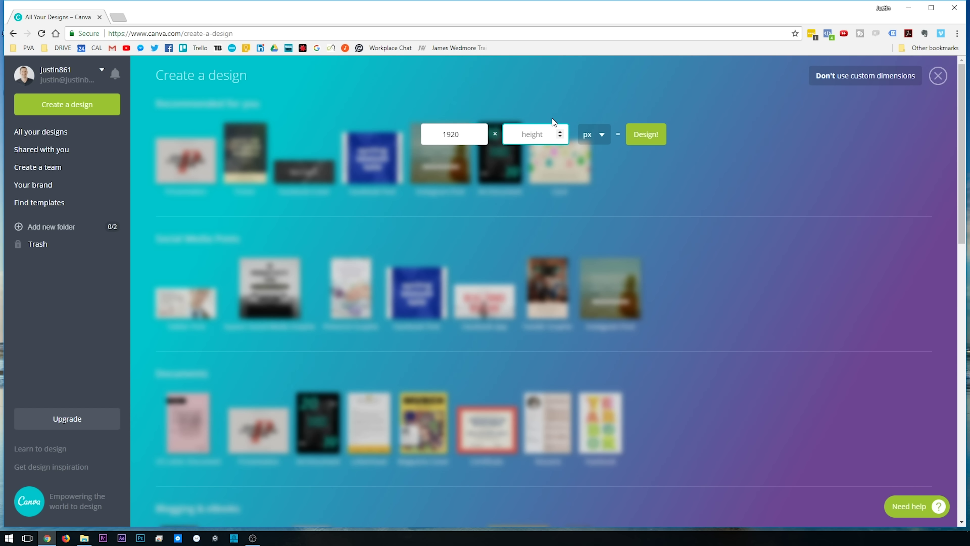
pyautogui.write('1080')
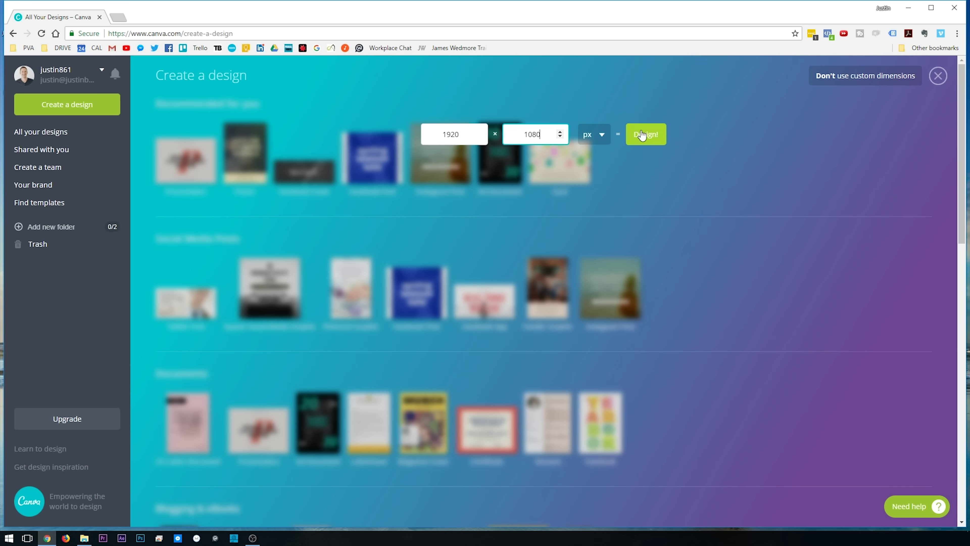
pyautogui.click(644, 133)
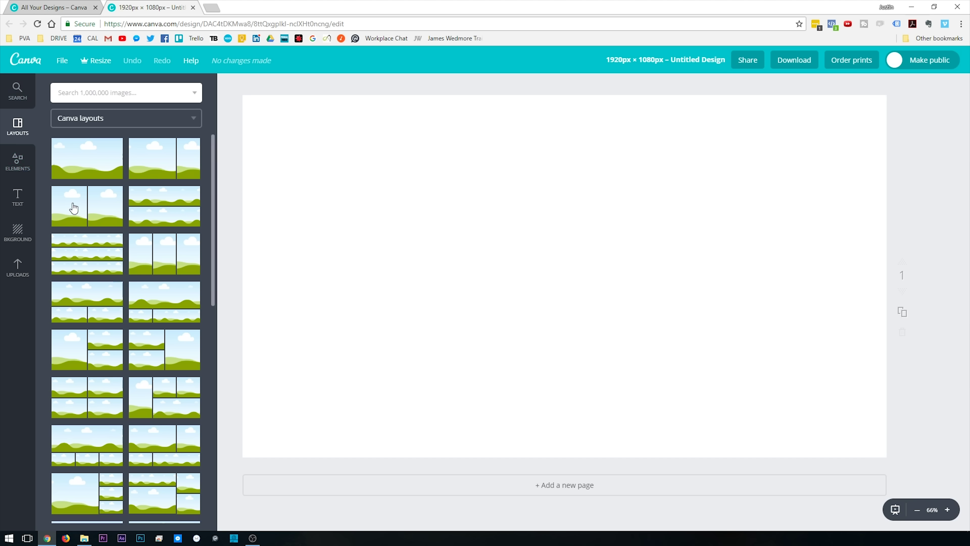
# Upload Image.JPG from the Desktop into Canva's Uploads and add it to the page
pyautogui.click(25, 275)
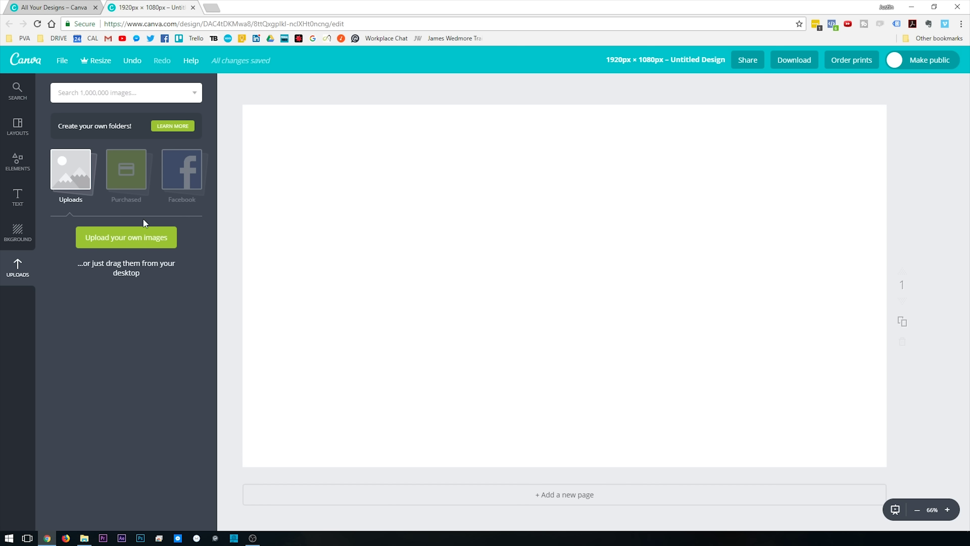
pyautogui.click(137, 242)
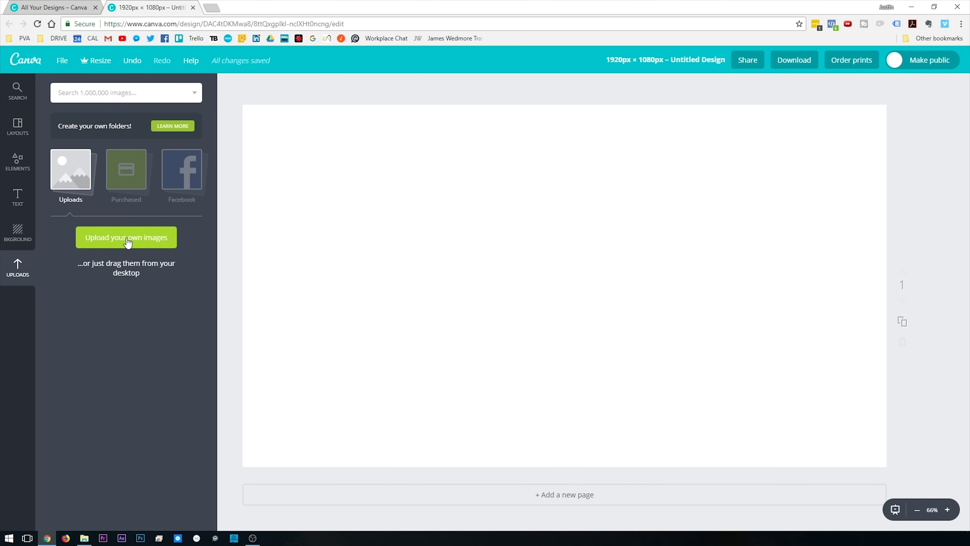
pyautogui.click(129, 109)
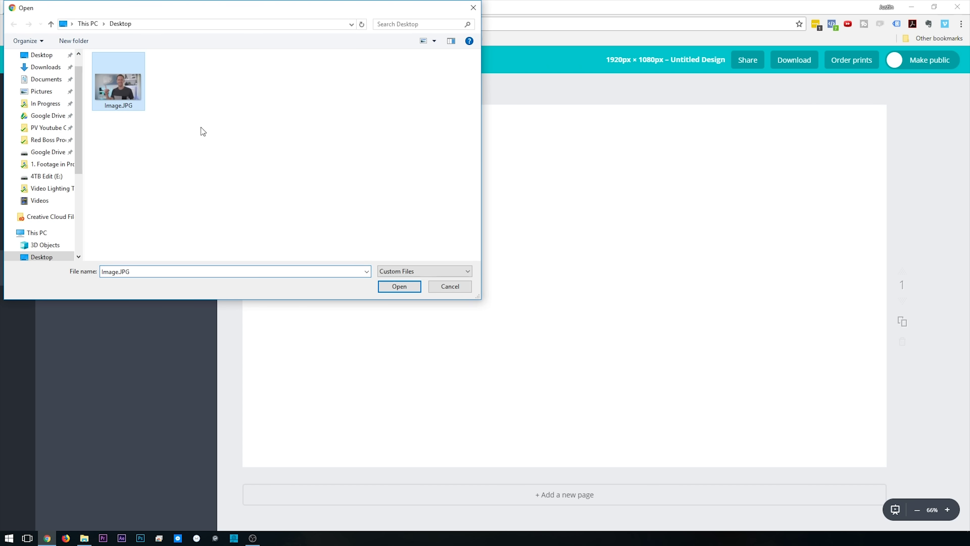
pyautogui.click(399, 286)
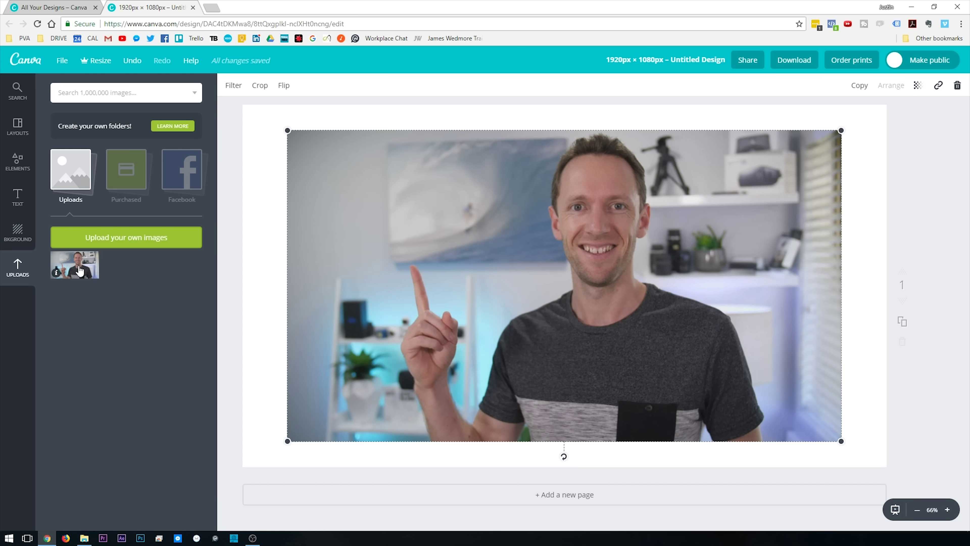
# Stretch and shift the presenter photo so it covers the whole canvas
pyautogui.moveTo(287, 129); pyautogui.dragTo(235, 100)
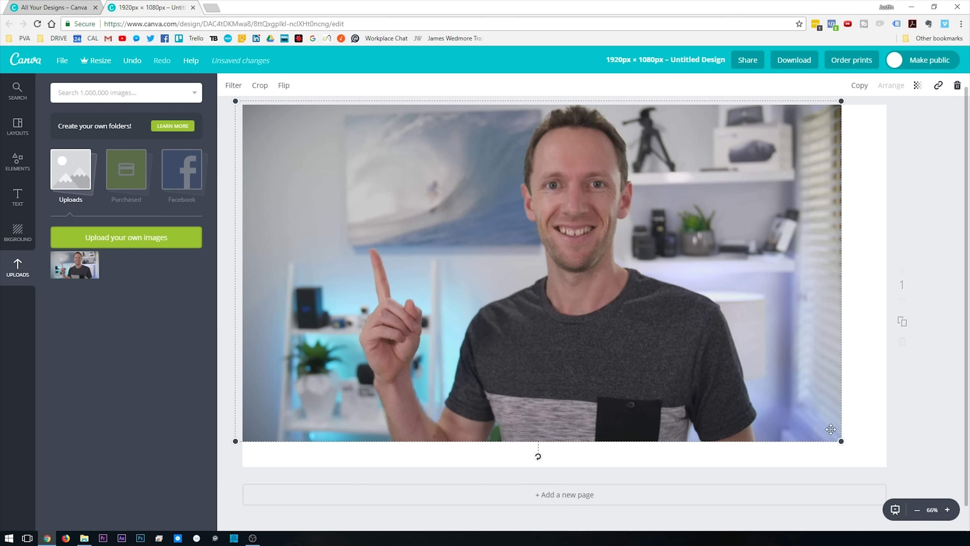
pyautogui.moveTo(836, 438); pyautogui.dragTo(908, 481)
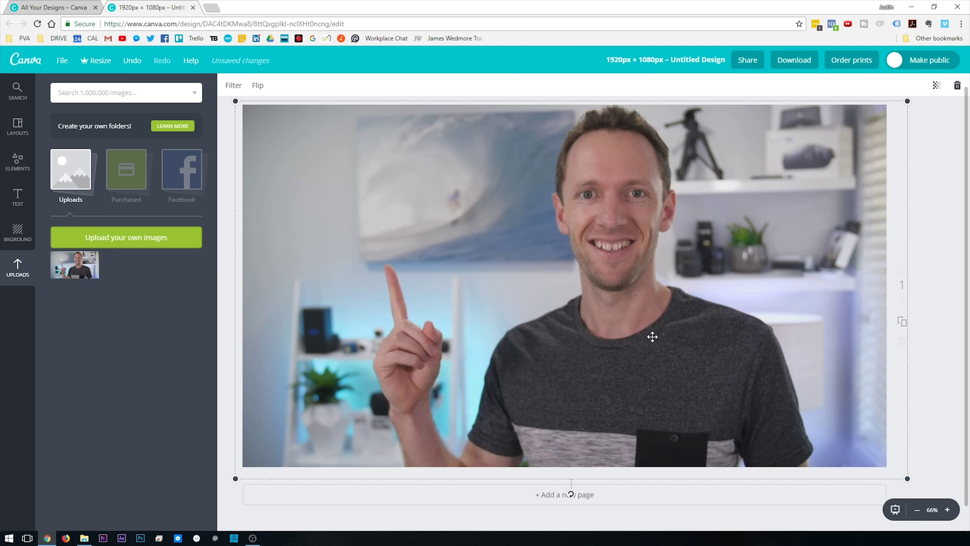
pyautogui.moveTo(650, 336)
pyautogui.mouseDown()
pyautogui.moveTo(687, 336)
pyautogui.moveTo(655, 337)
pyautogui.mouseUp()
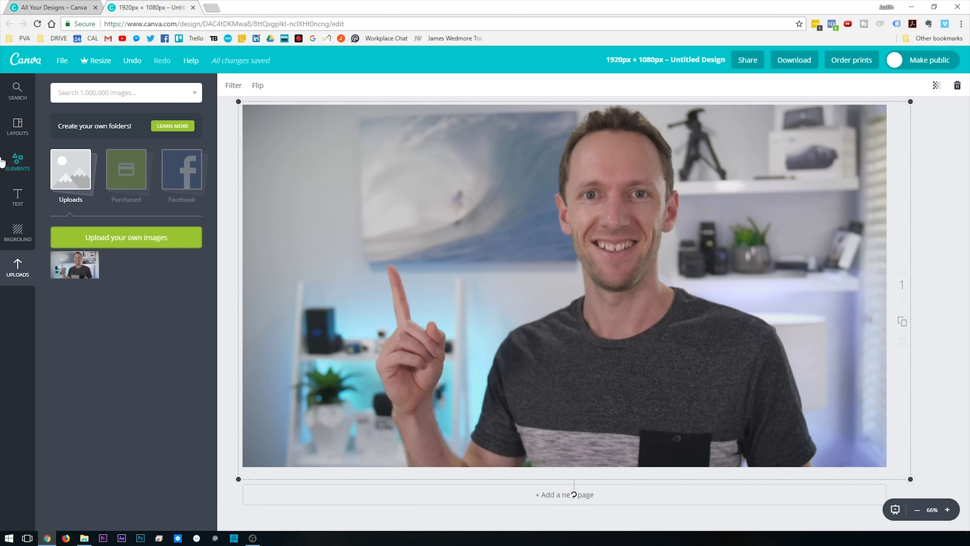
# Add a square from Elements > Shapes, reshape it into a wide bar at the photo's upper left
pyautogui.click(21, 163)
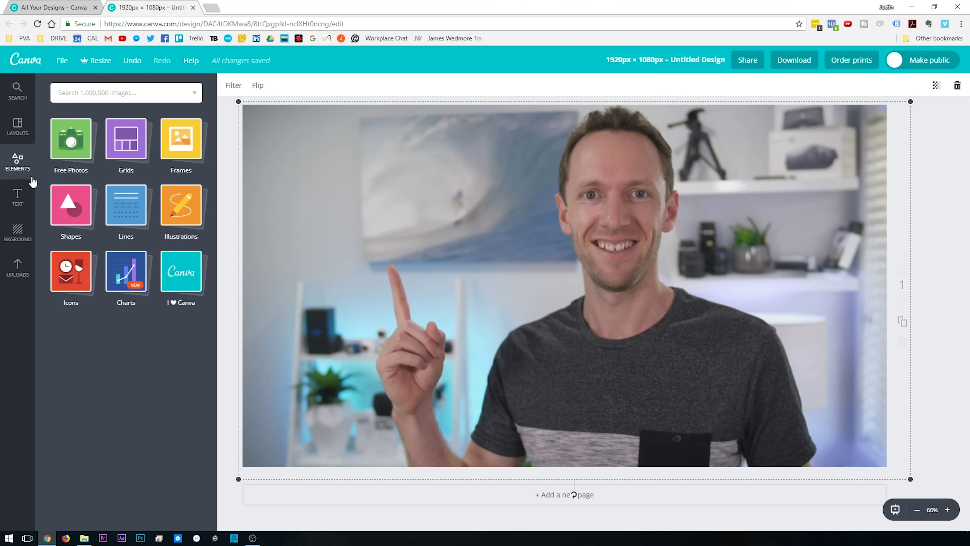
pyautogui.click(66, 213)
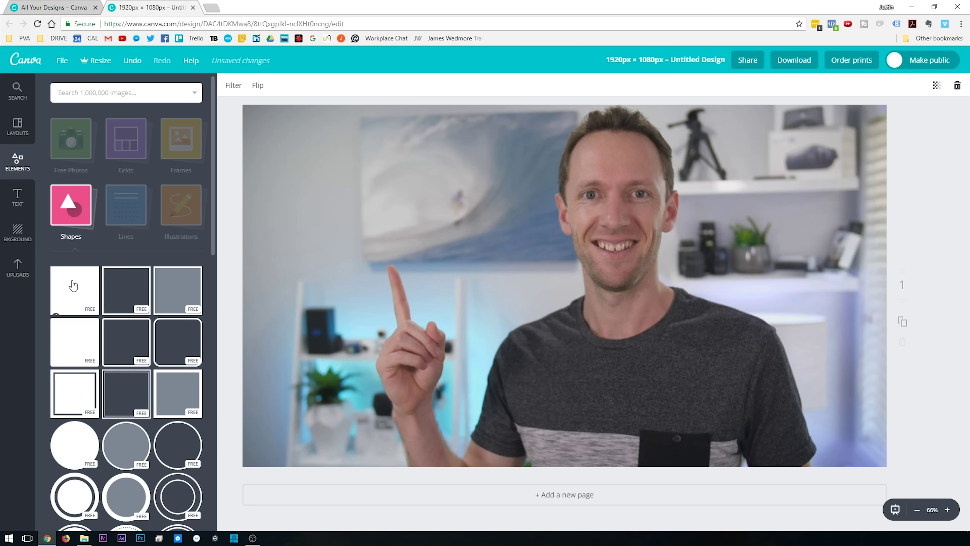
pyautogui.click(72, 283)
pyautogui.moveTo(566, 113); pyautogui.dragTo(578, 401)
pyautogui.moveTo(593, 437); pyautogui.dragTo(457, 228)
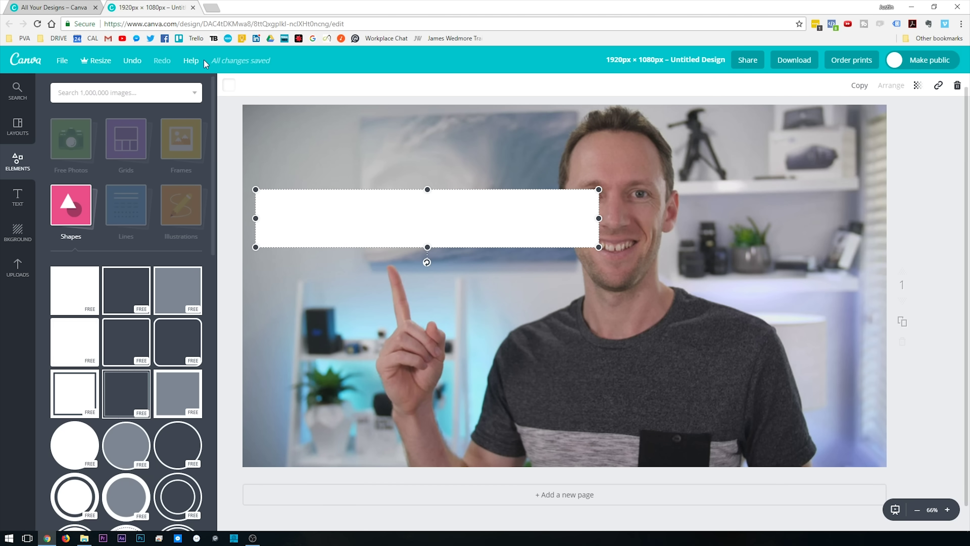
# Fill the bar with the custom blue colour 419fc4
pyautogui.click(229, 85)
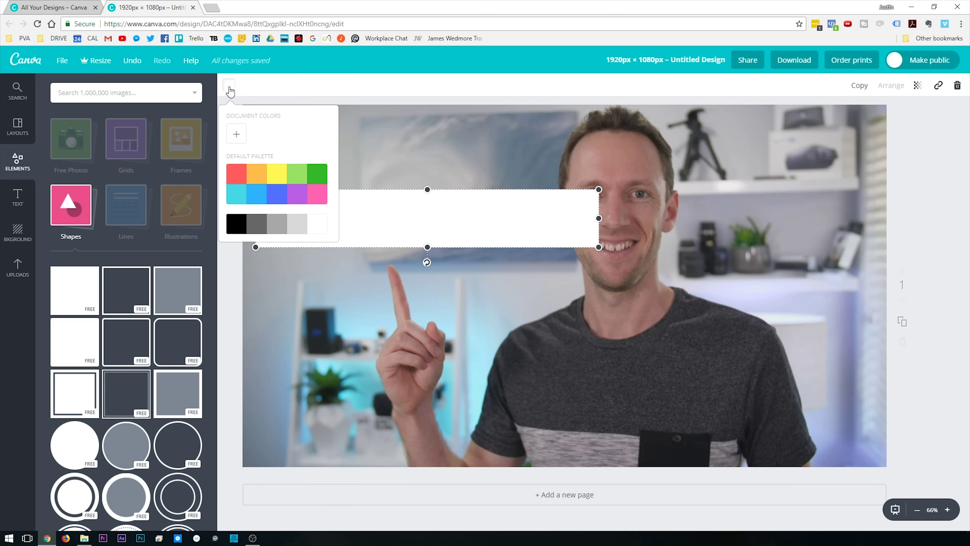
pyautogui.click(236, 135)
pyautogui.click(302, 263)
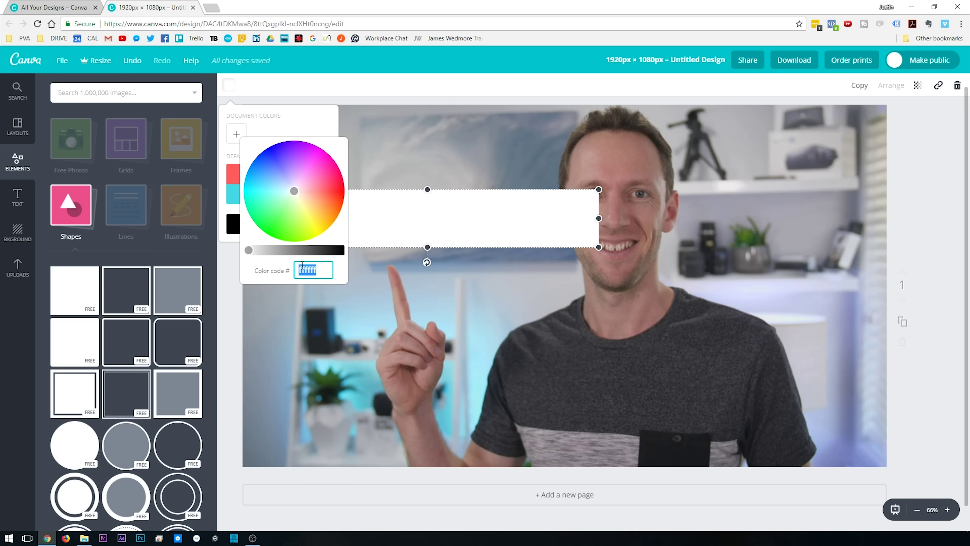
pyautogui.write('419fc4')
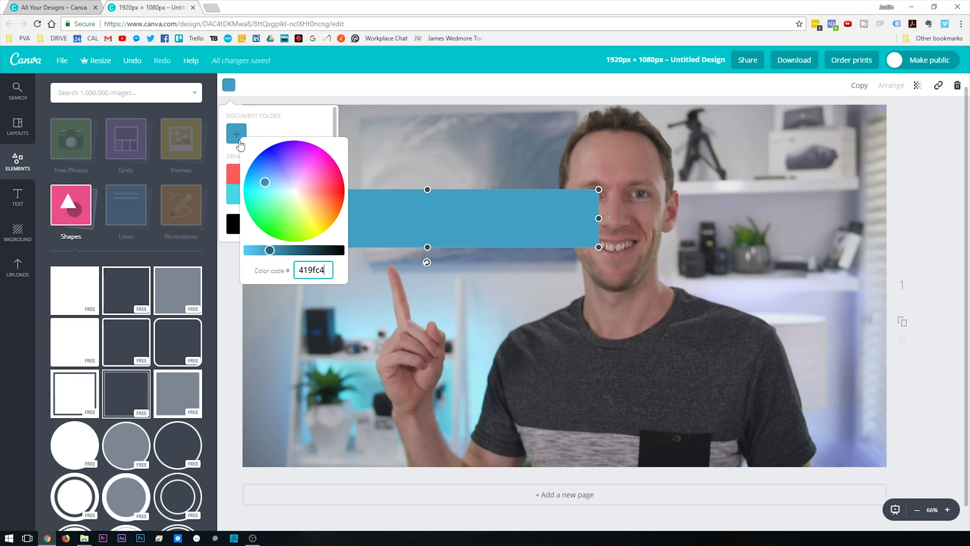
pyautogui.click(357, 124)
pyautogui.click(357, 124)
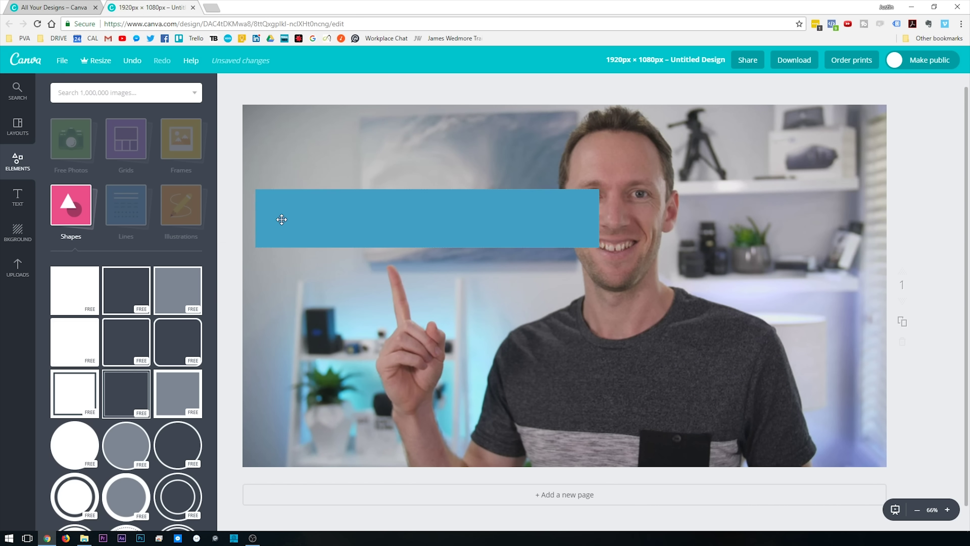
# Add a plain heading onto the blue bar reading 'HOW TO'
pyautogui.click(12, 194)
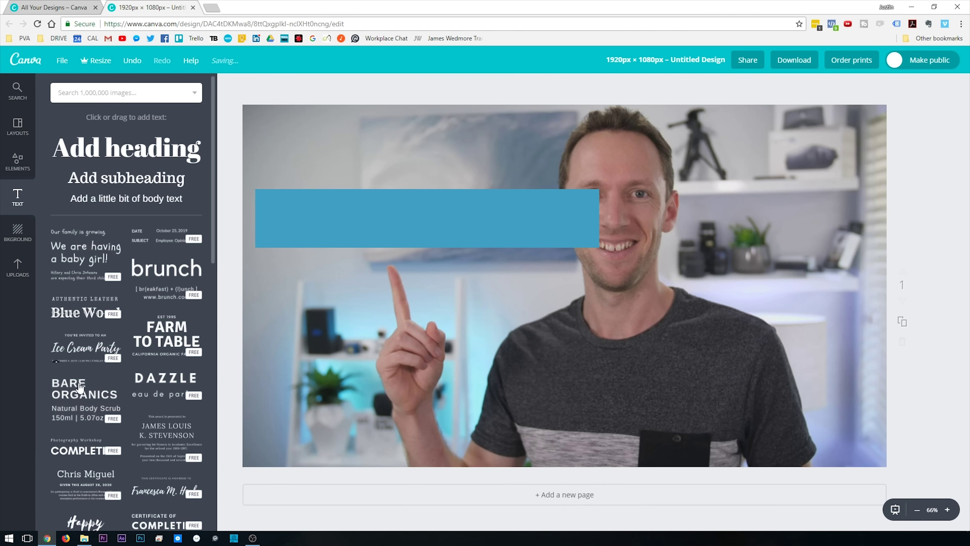
pyautogui.scroll(-15, 80, 387)
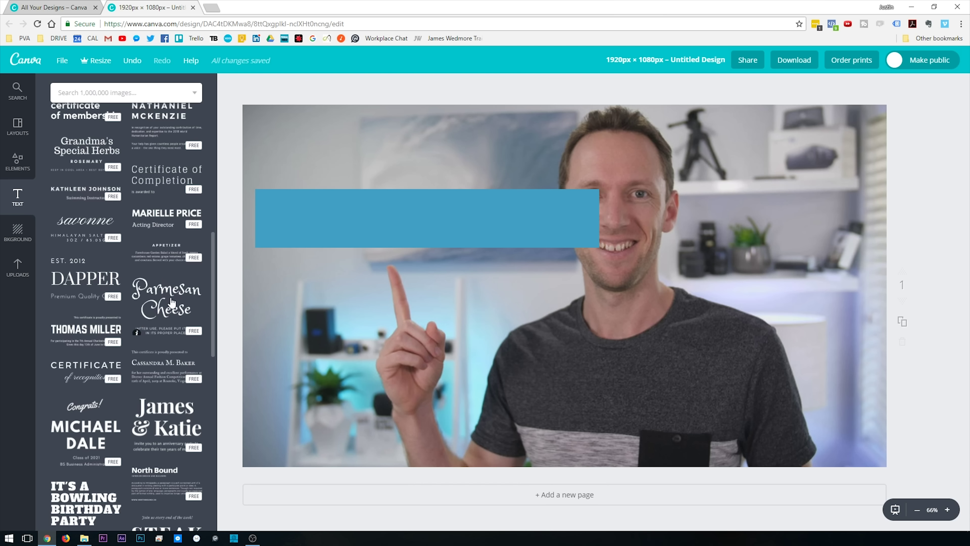
pyautogui.moveTo(172, 302); pyautogui.dragTo(401, 200)
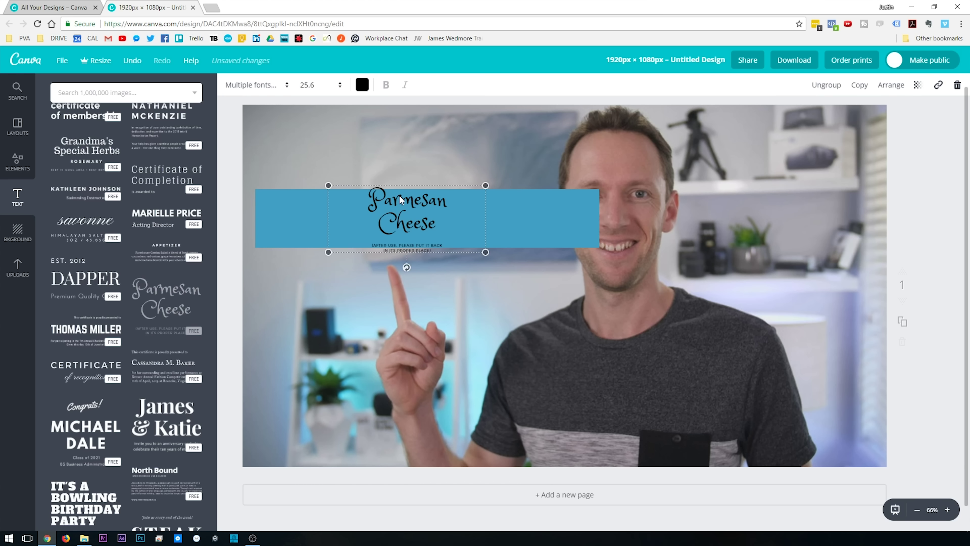
pyautogui.press('Delete')
pyautogui.click(17, 197)
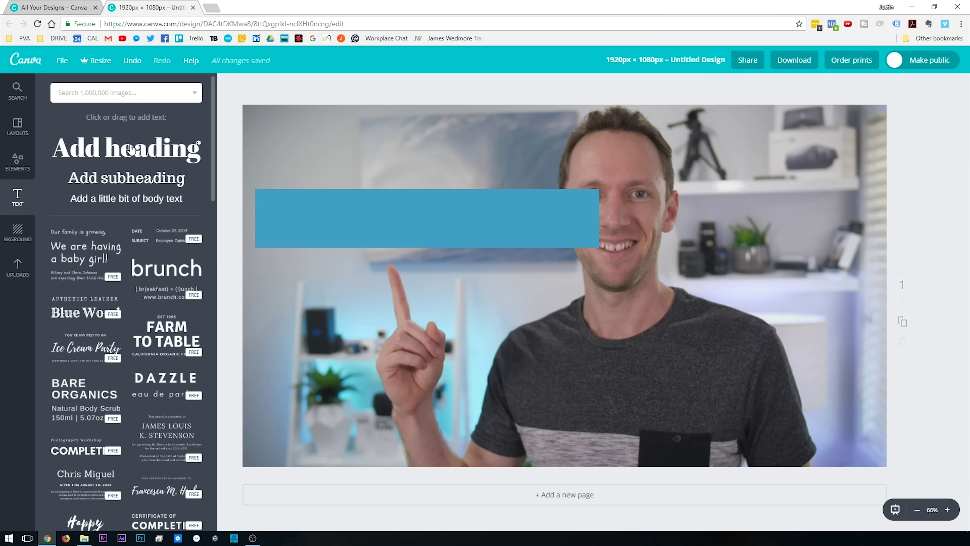
pyautogui.moveTo(131, 148); pyautogui.dragTo(375, 203)
pyautogui.write('HOW TO')
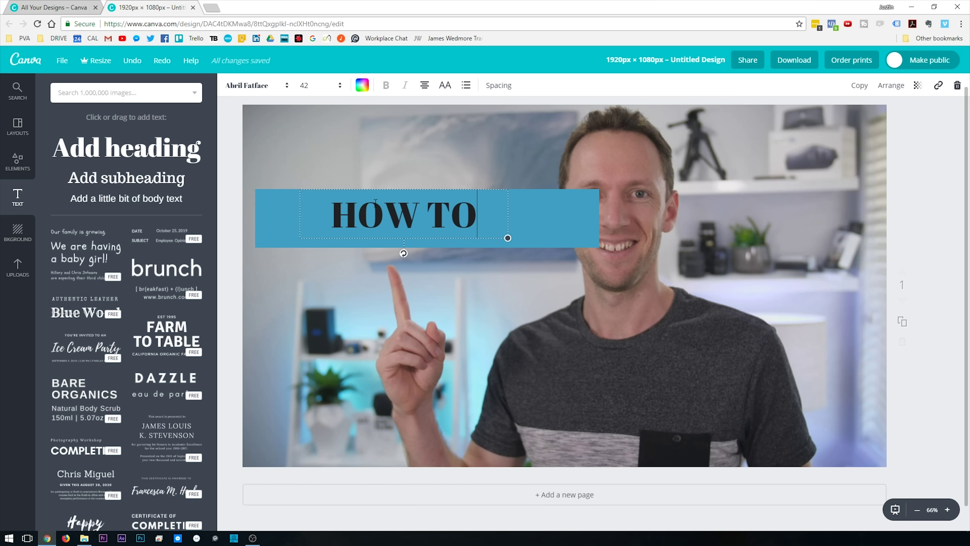
# Set the HOW TO heading to Oswald, bold, size 64, at the bar's left end
pyautogui.moveTo(506, 215); pyautogui.dragTo(272, 196)
pyautogui.click(258, 88)
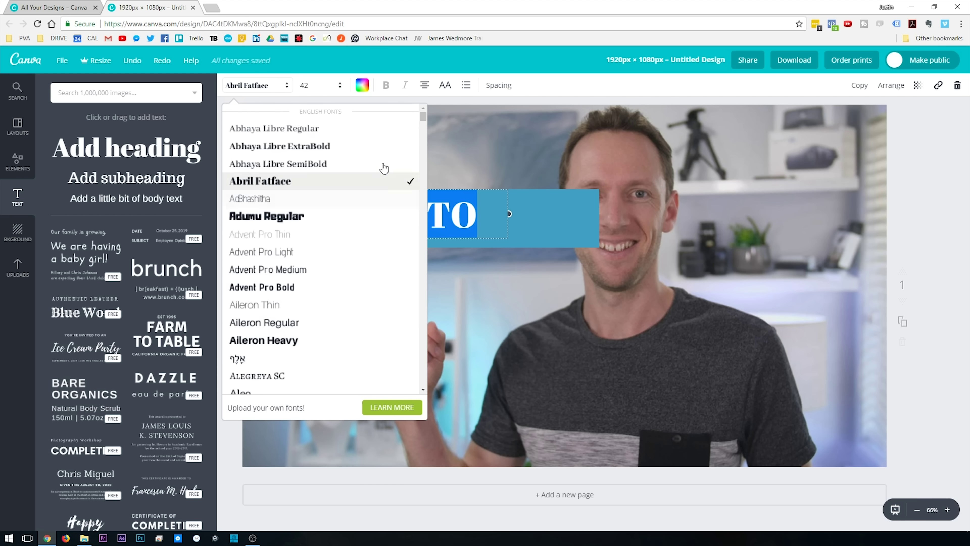
pyautogui.moveTo(421, 116); pyautogui.dragTo(418, 235)
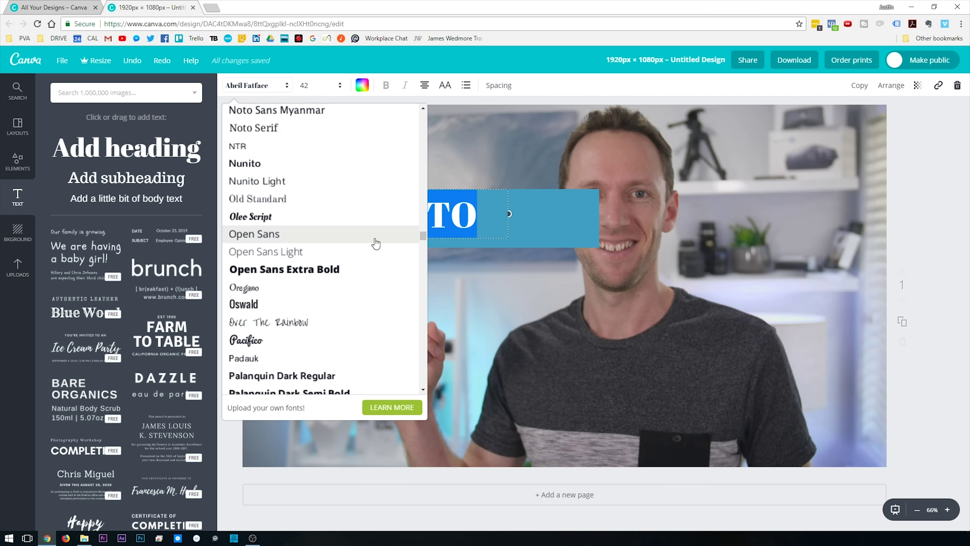
pyautogui.click(311, 304)
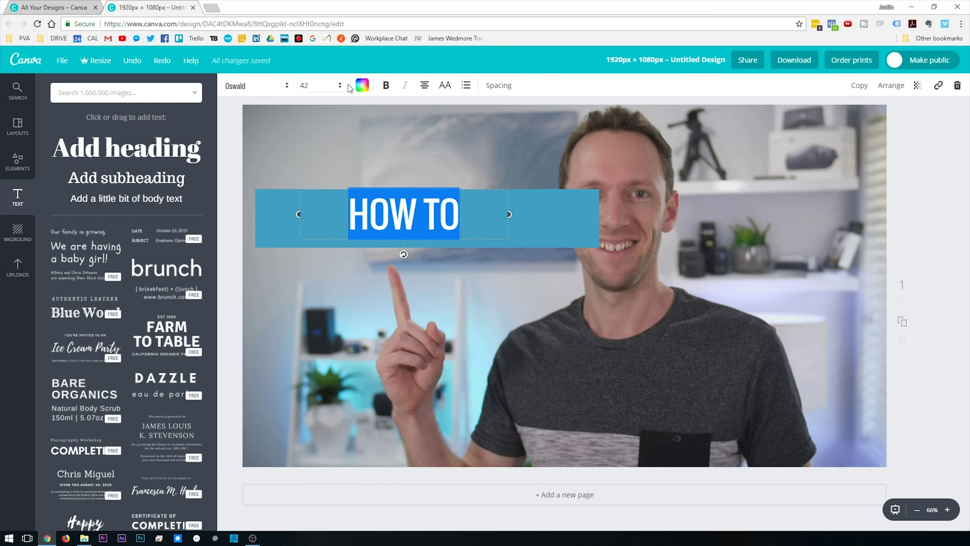
pyautogui.click(384, 86)
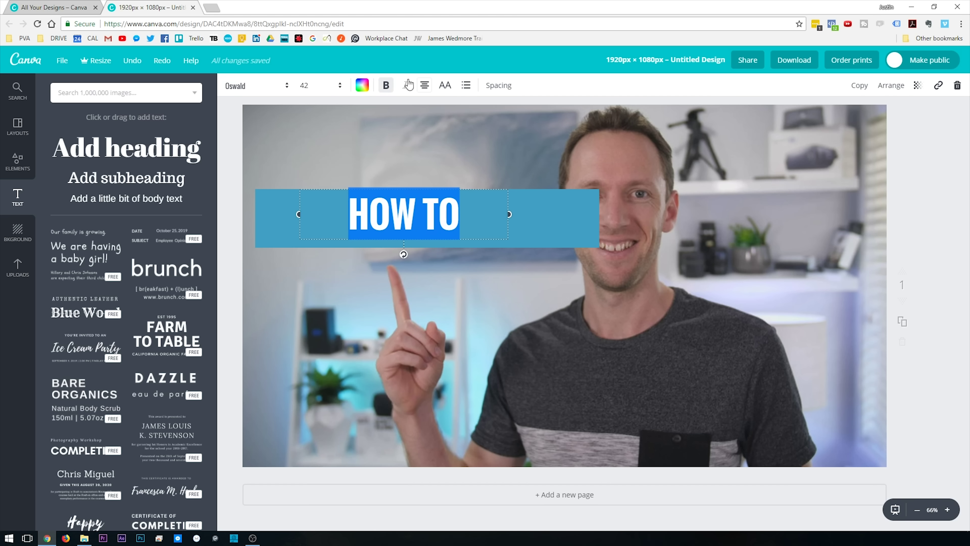
pyautogui.click(333, 88)
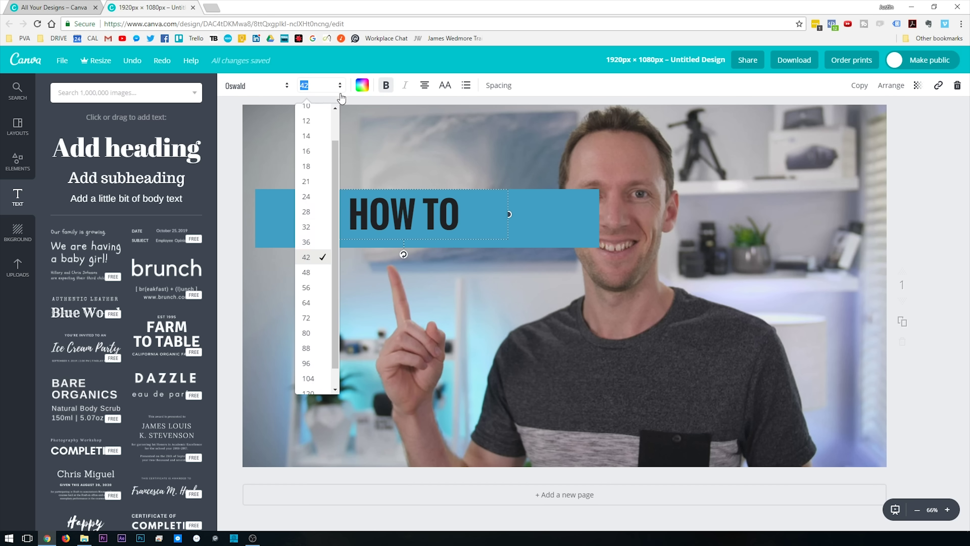
pyautogui.click(313, 304)
pyautogui.moveTo(339, 272); pyautogui.dragTo(277, 263)
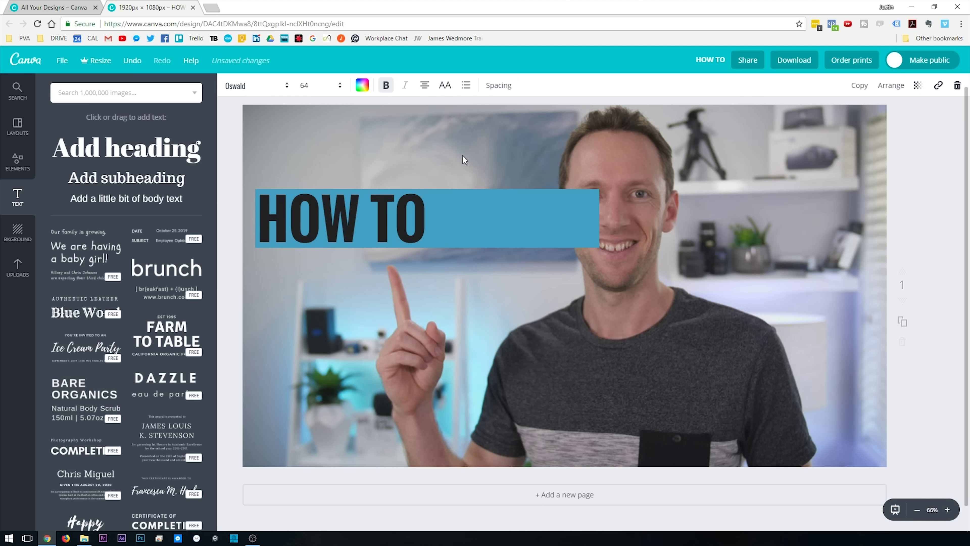
# Shorten the blue bar to fit behind HOW TO and make the text white
pyautogui.click(513, 211)
pyautogui.moveTo(599, 218); pyautogui.dragTo(428, 218)
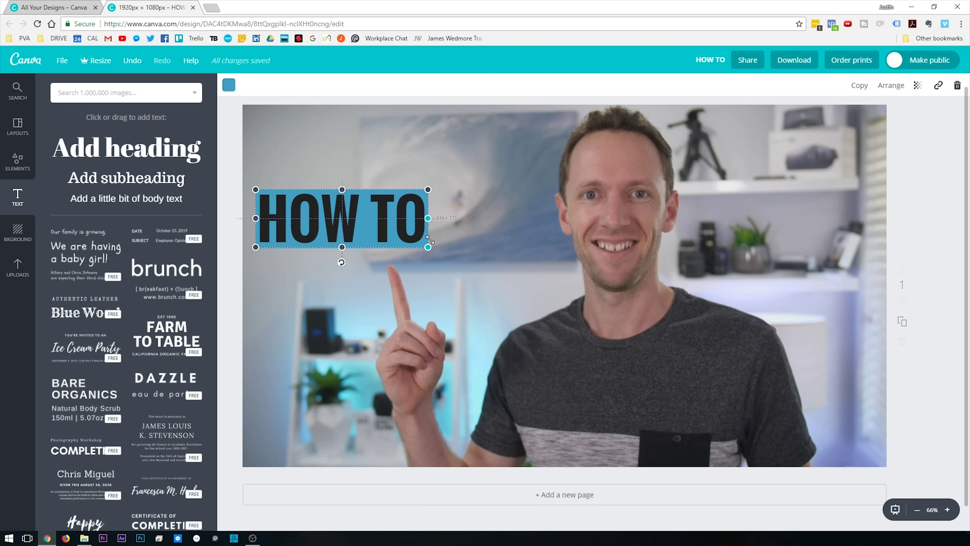
pyautogui.doubleClick(381, 212)
pyautogui.tripleClick(384, 213)
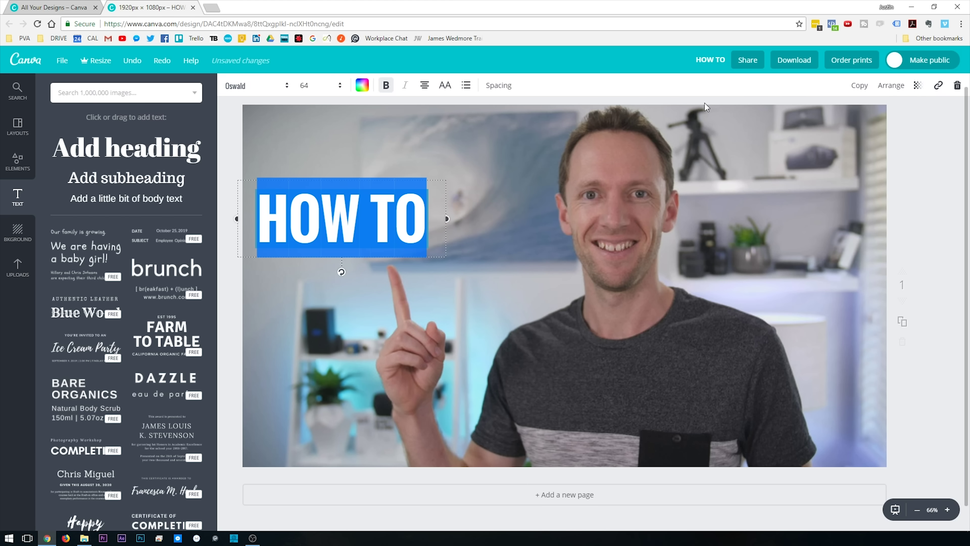
pyautogui.click(362, 85)
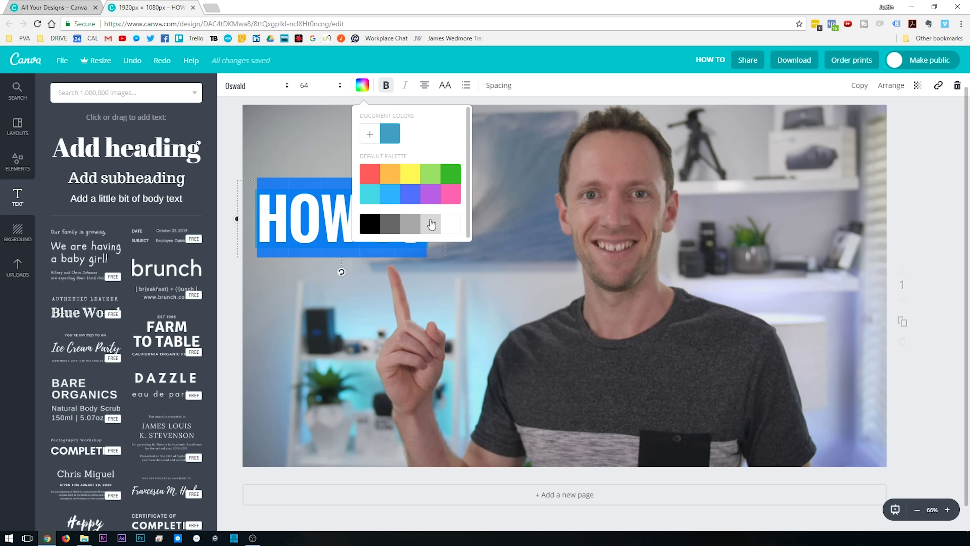
pyautogui.click(451, 225)
pyautogui.click(497, 185)
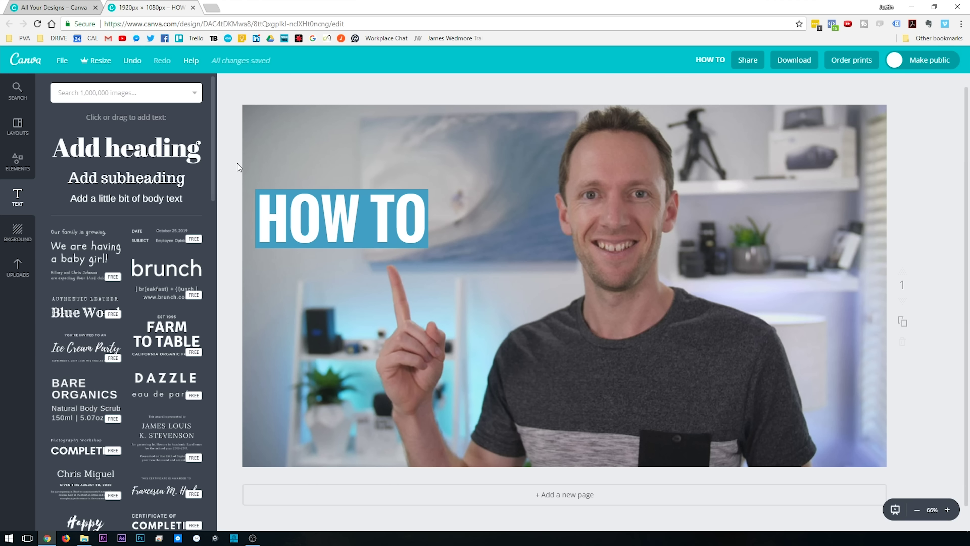
# Group HOW TO with its blue bar, enlarge and tilt it, and place it top-left
pyautogui.moveTo(227, 157); pyautogui.dragTo(338, 276)
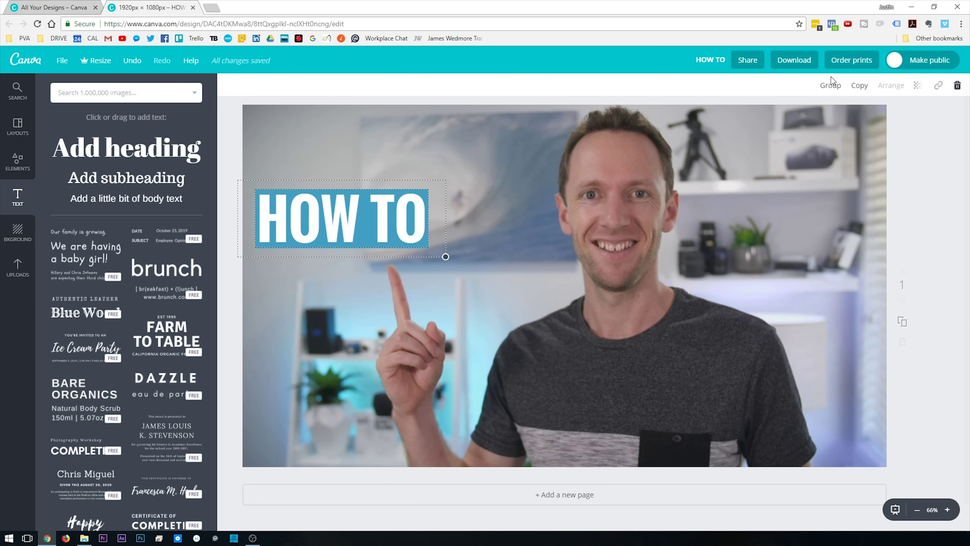
pyautogui.click(828, 89)
pyautogui.moveTo(450, 259); pyautogui.dragTo(484, 272)
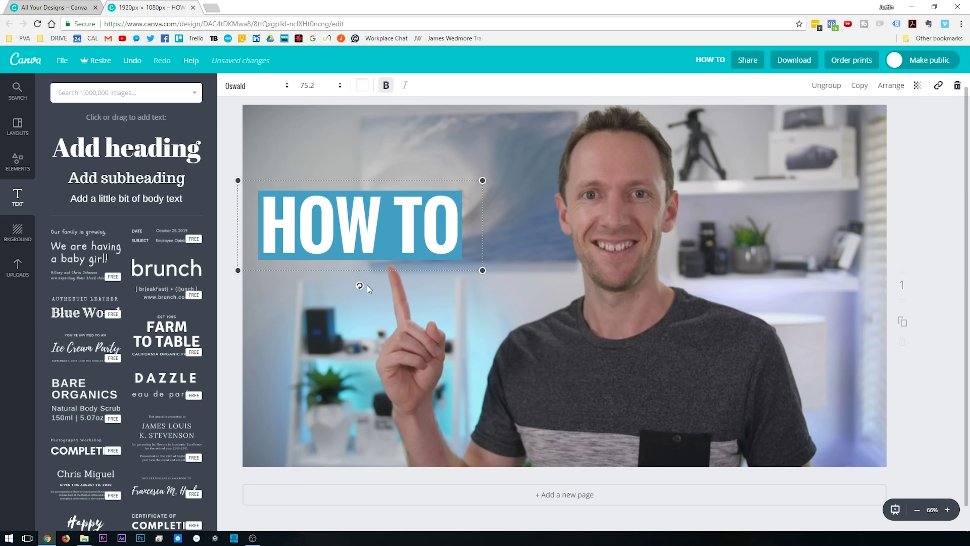
pyautogui.moveTo(360, 285)
pyautogui.mouseDown()
pyautogui.moveTo(370, 289)
pyautogui.moveTo(364, 292)
pyautogui.mouseUp()
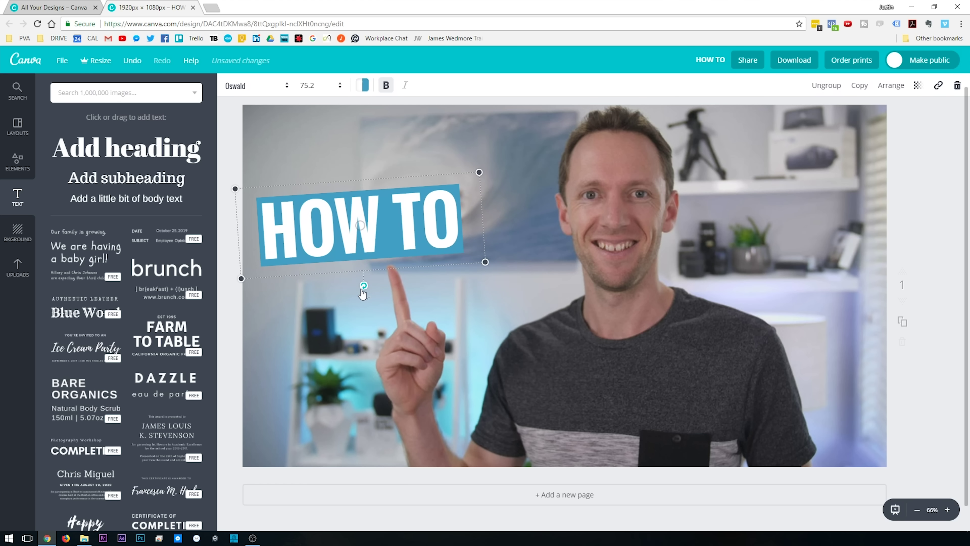
pyautogui.moveTo(398, 248); pyautogui.dragTo(394, 325)
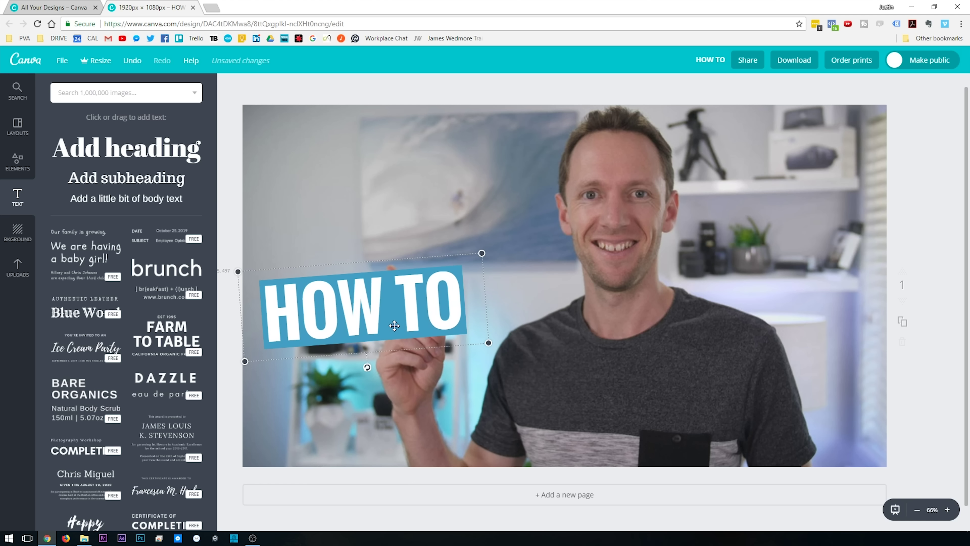
pyautogui.moveTo(495, 350); pyautogui.dragTo(495, 349)
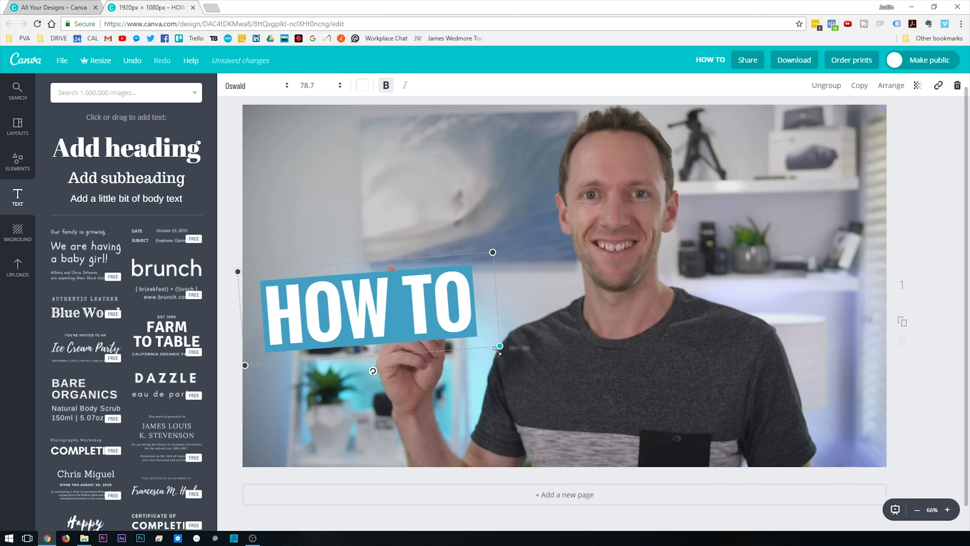
pyautogui.moveTo(306, 279); pyautogui.dragTo(368, 176)
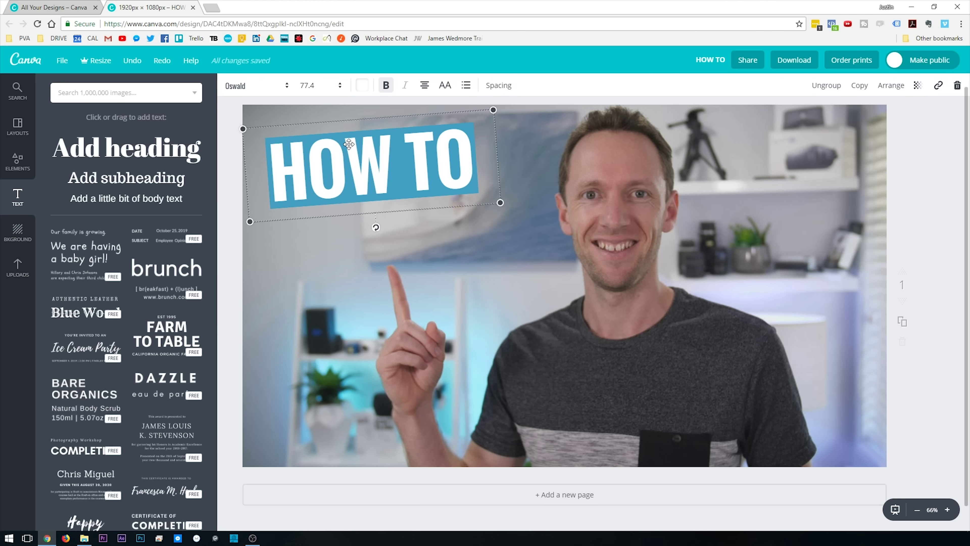
# Duplicate the HOW TO banner below it and change its text to 'EDIT FASTER!'
pyautogui.click(855, 85)
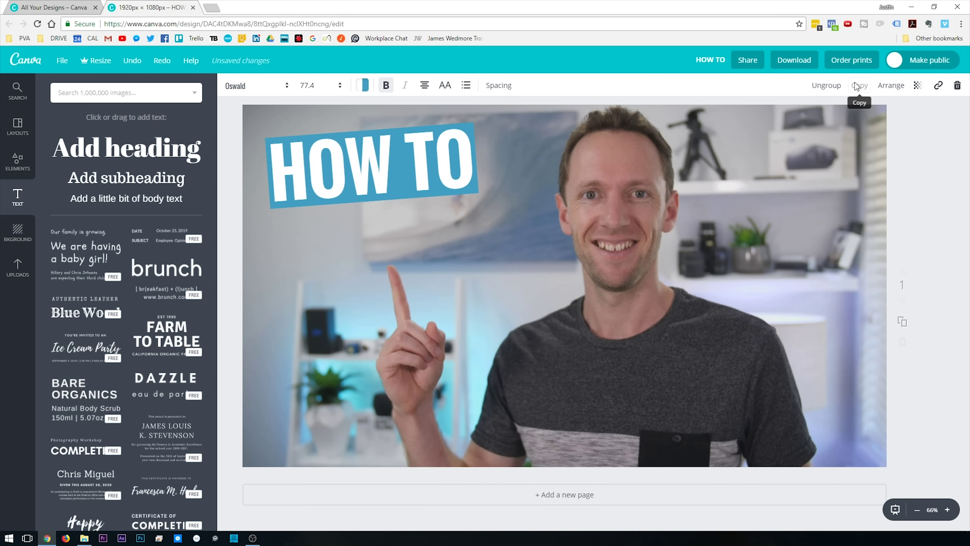
pyautogui.moveTo(373, 161); pyautogui.dragTo(369, 248)
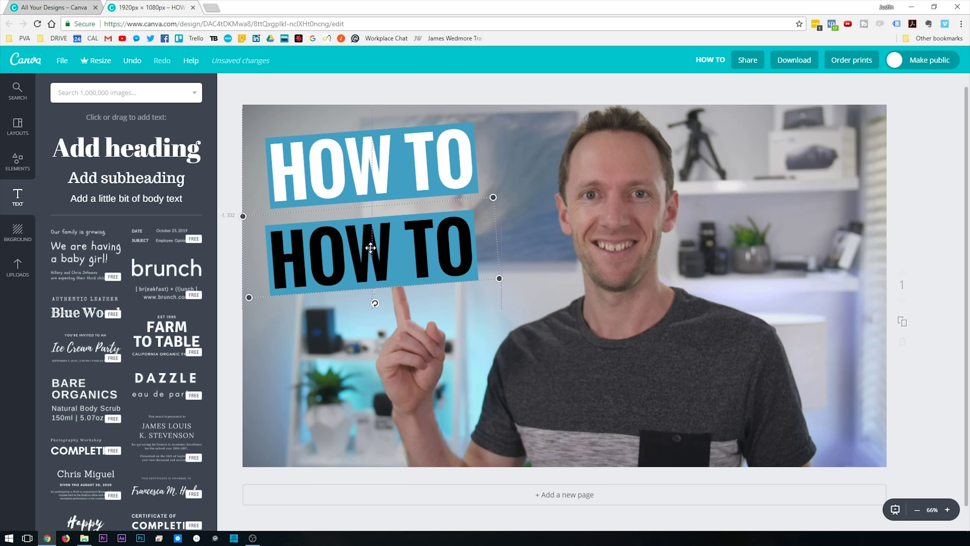
pyautogui.doubleClick(351, 251)
pyautogui.tripleClick(351, 251)
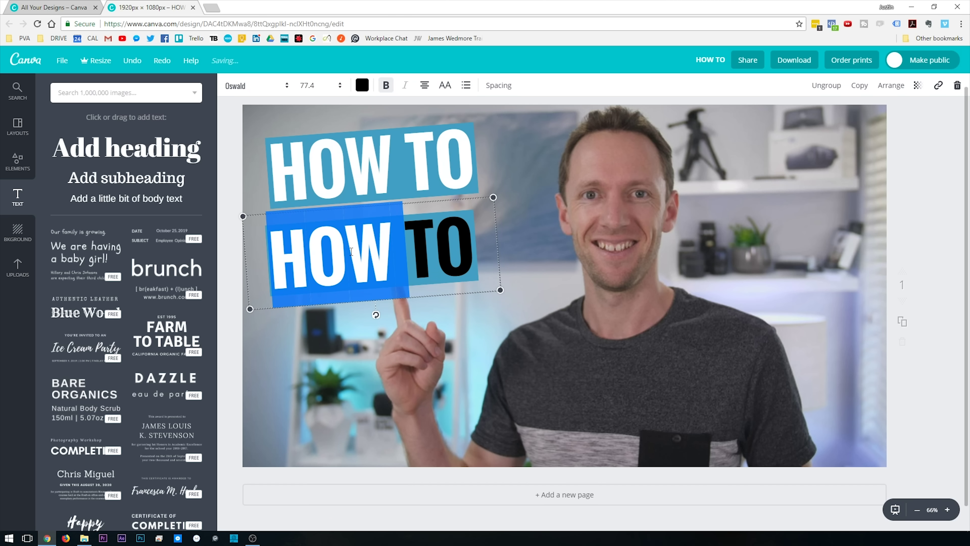
pyautogui.write('EDIT F')
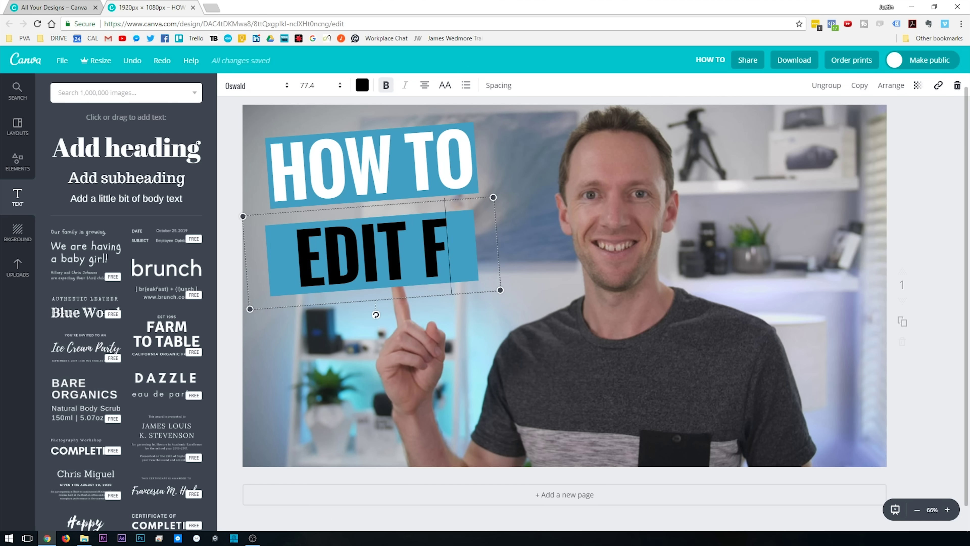
pyautogui.write('ASTER!')
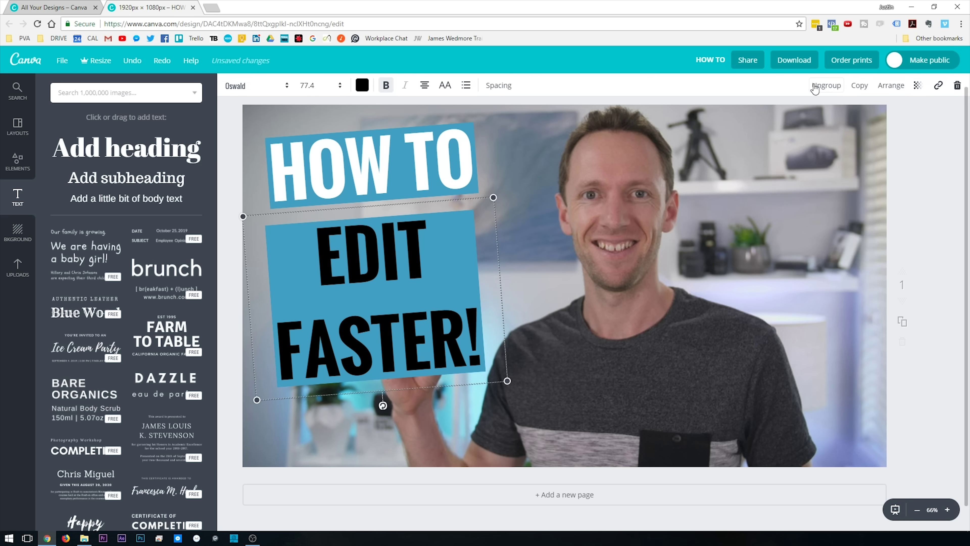
# Ungroup the duplicate and widen the EDIT FASTER! text box to one line
pyautogui.click(815, 85)
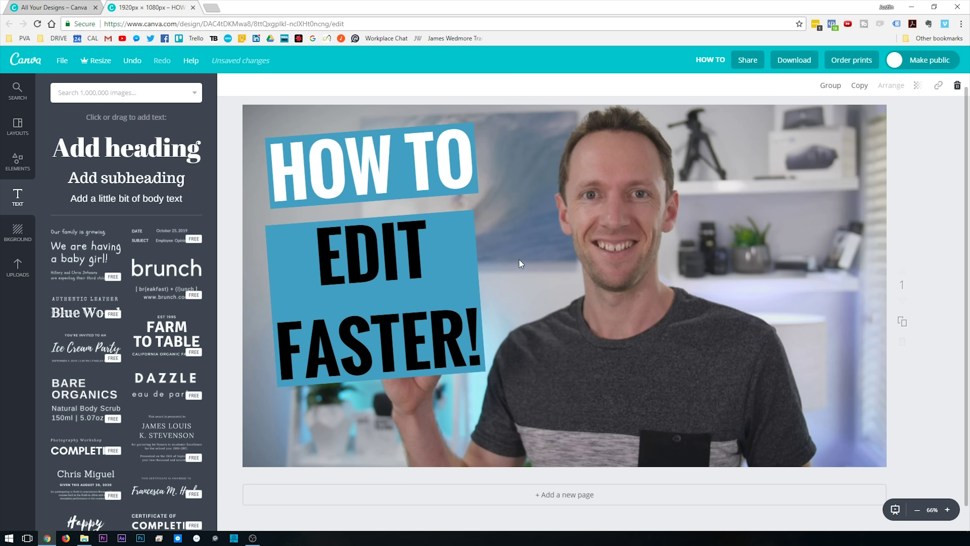
pyautogui.click(439, 263)
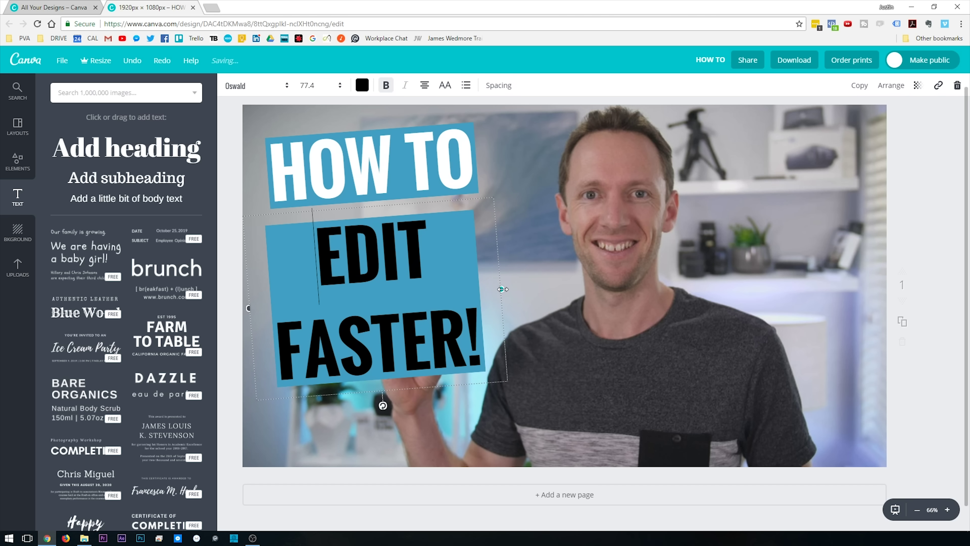
pyautogui.moveTo(503, 289); pyautogui.dragTo(596, 291)
pyautogui.press('Escape')
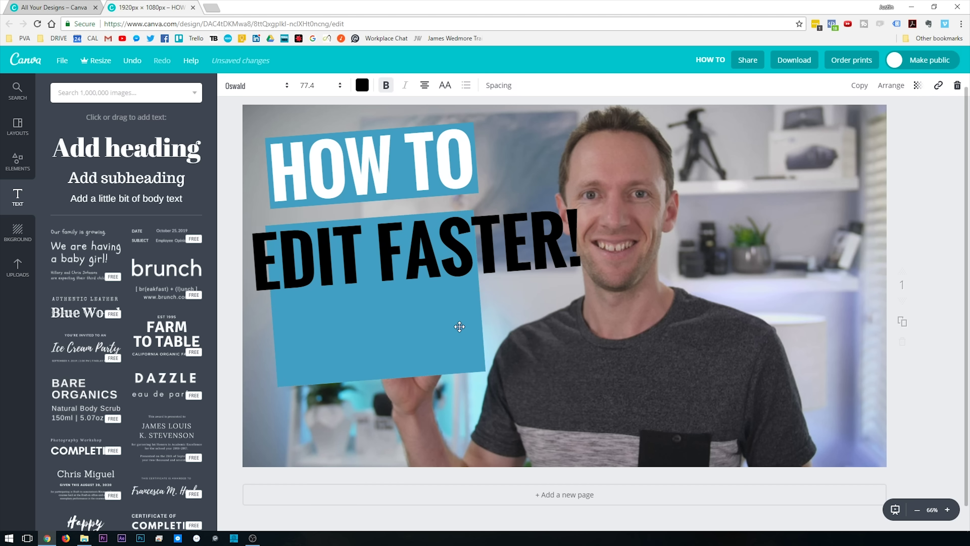
# Resize the duplicate blue bar into a strip fitted behind EDIT FASTER!
pyautogui.click(460, 326)
pyautogui.moveTo(486, 371); pyautogui.dragTo(464, 356)
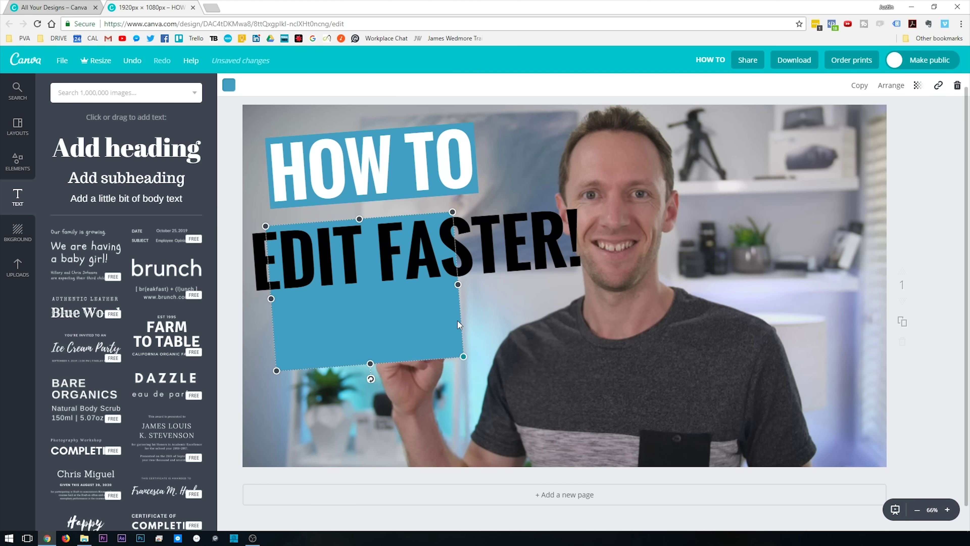
pyautogui.moveTo(370, 363); pyautogui.dragTo(360, 289)
pyautogui.moveTo(270, 272); pyautogui.dragTo(318, 267)
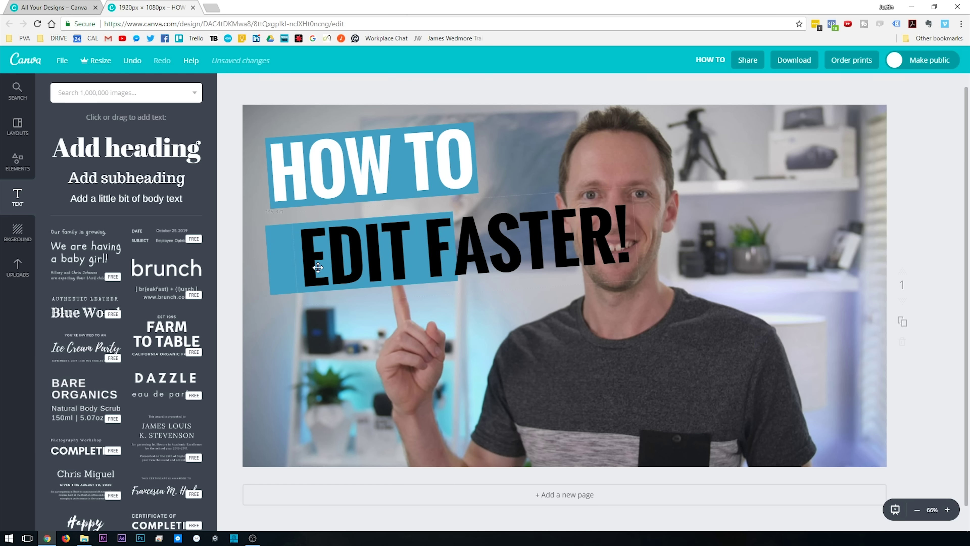
pyautogui.click(278, 264)
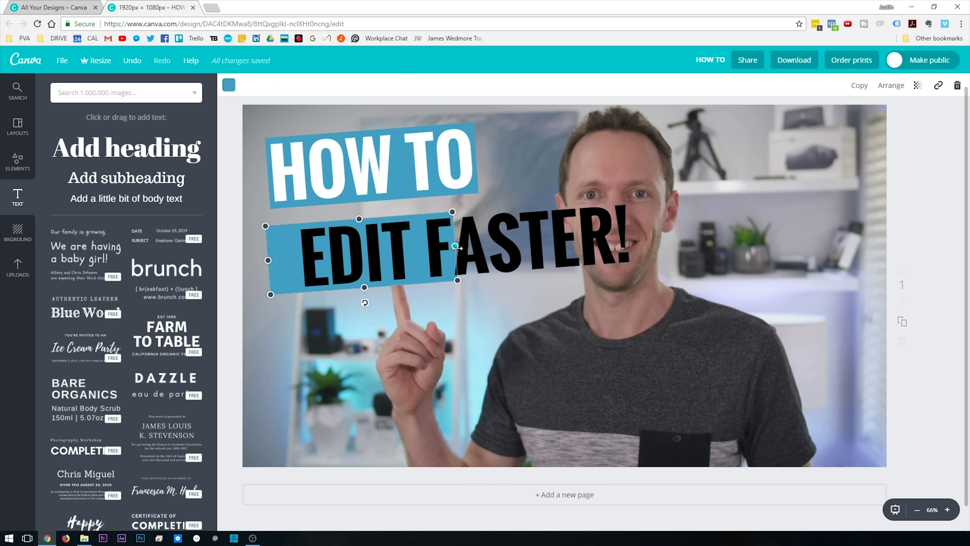
pyautogui.moveTo(456, 248); pyautogui.dragTo(565, 248)
pyautogui.click(649, 245)
pyautogui.moveTo(651, 241); pyautogui.dragTo(610, 249)
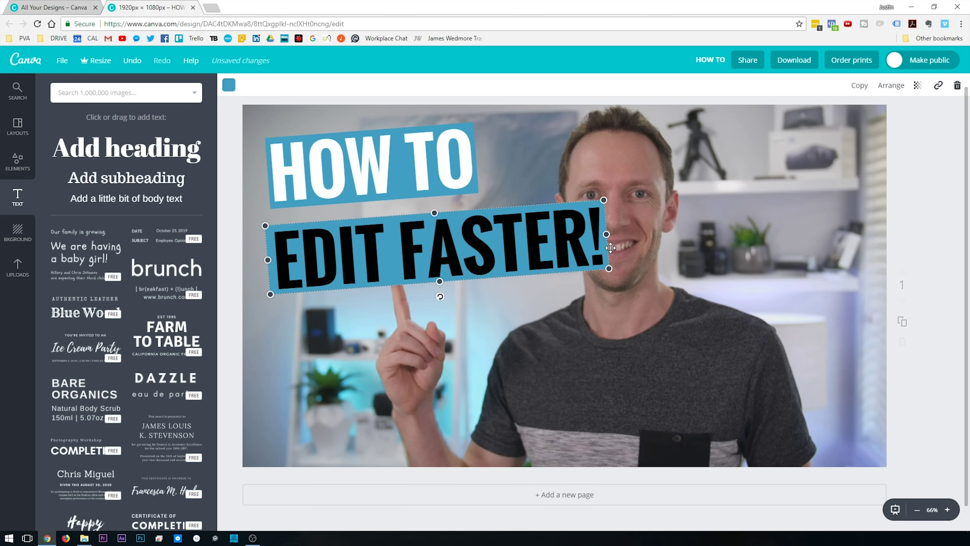
# Recolour the band behind EDIT FASTER! dark grey and nudge the text onto it
pyautogui.moveTo(611, 247); pyautogui.dragTo(610, 248)
pyautogui.click(271, 261)
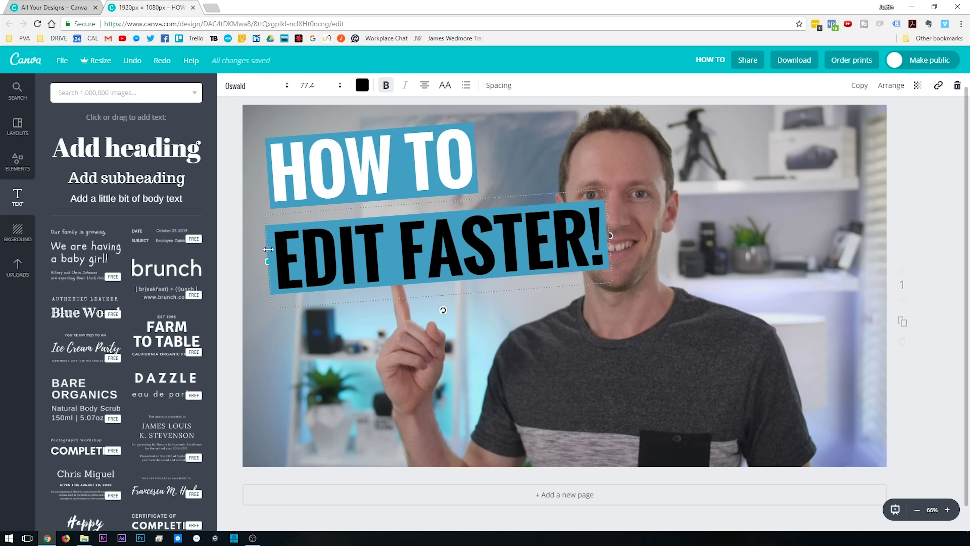
pyautogui.moveTo(275, 273); pyautogui.dragTo(298, 271)
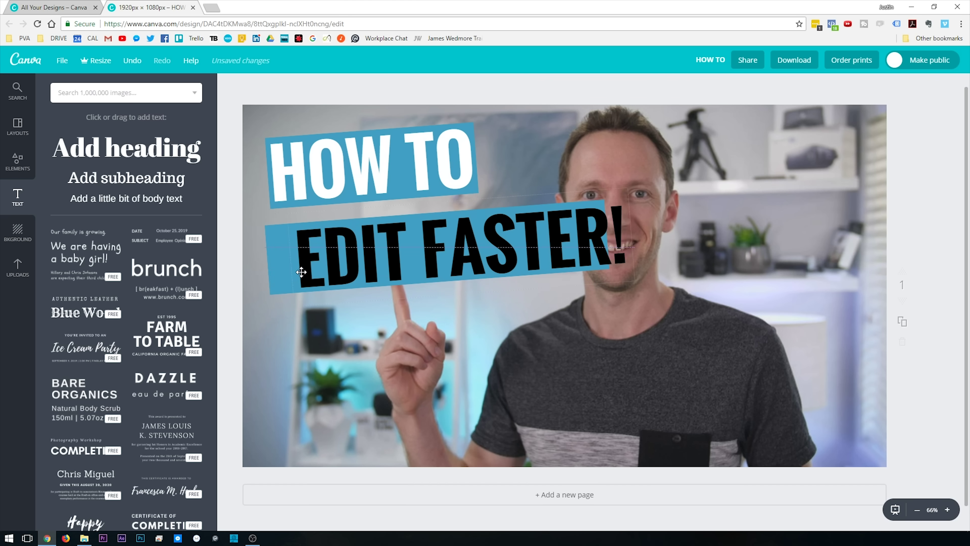
pyautogui.click(277, 274)
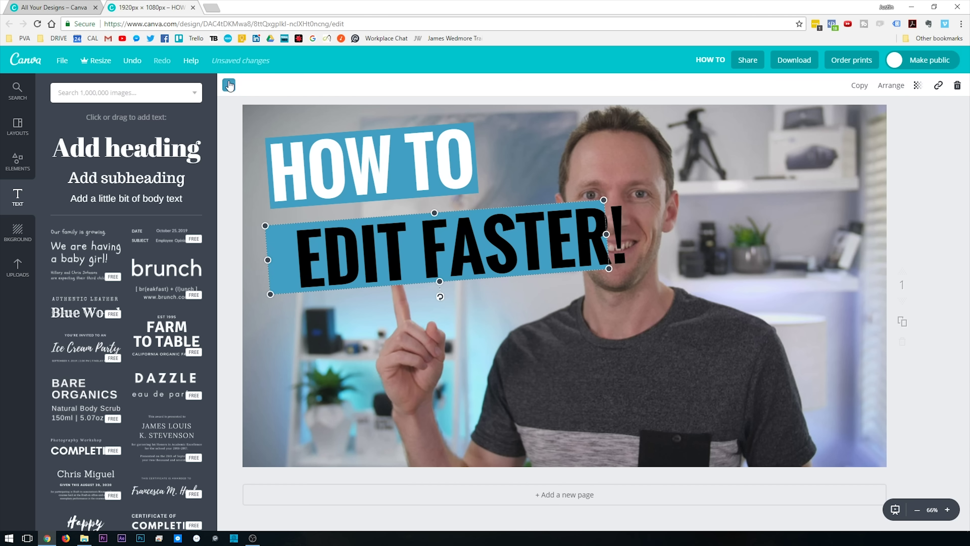
pyautogui.click(228, 85)
pyautogui.click(256, 225)
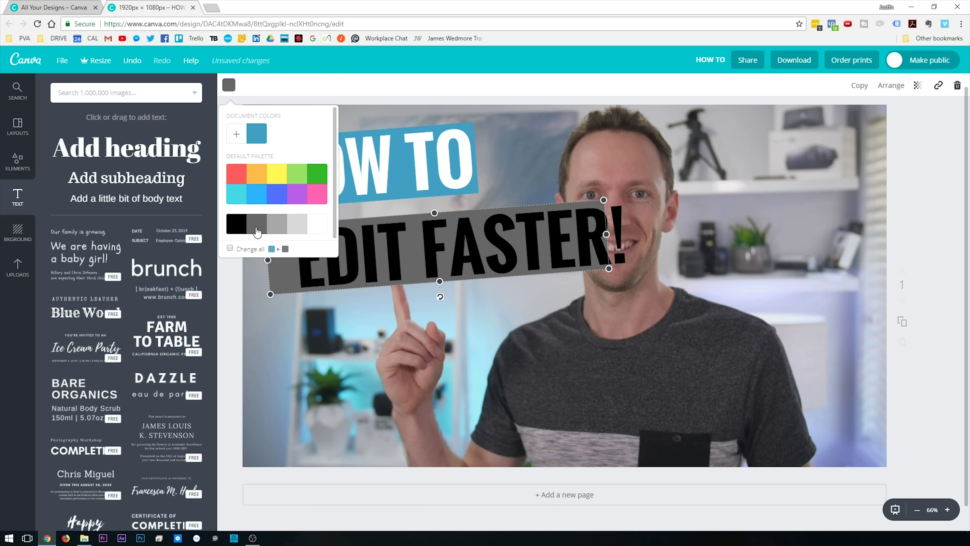
pyautogui.click(452, 242)
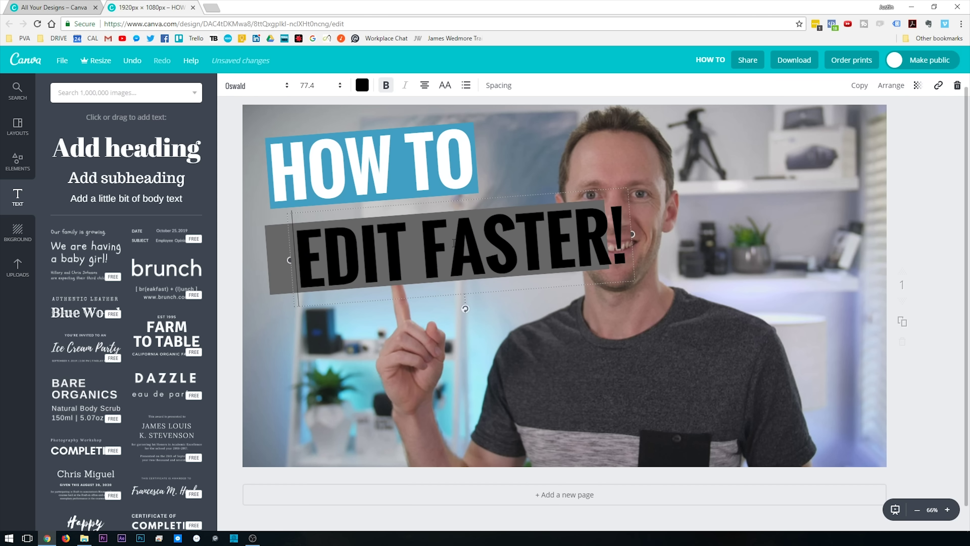
pyautogui.hotkey('ctrl', 'z')
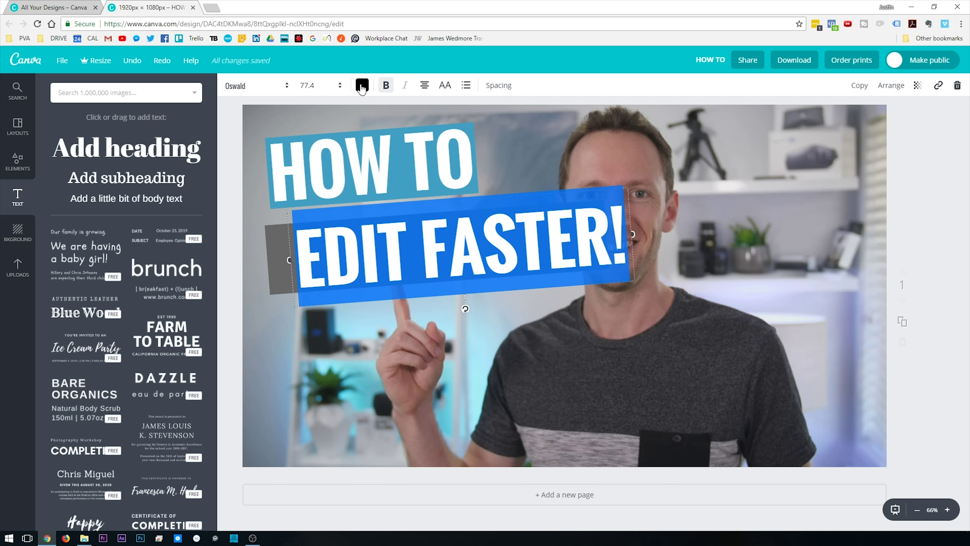
pyautogui.click(362, 85)
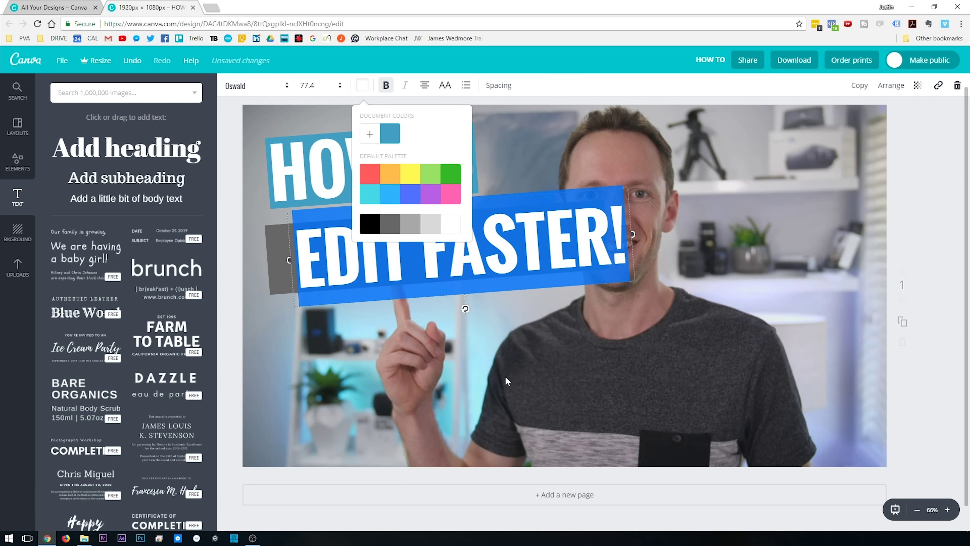
pyautogui.hotkey('ctrl', 'y')
pyautogui.moveTo(394, 252); pyautogui.dragTo(389, 257)
# Darken the band to custom colour 323232 and shift EDIT FASTER! right and down
pyautogui.click(266, 251)
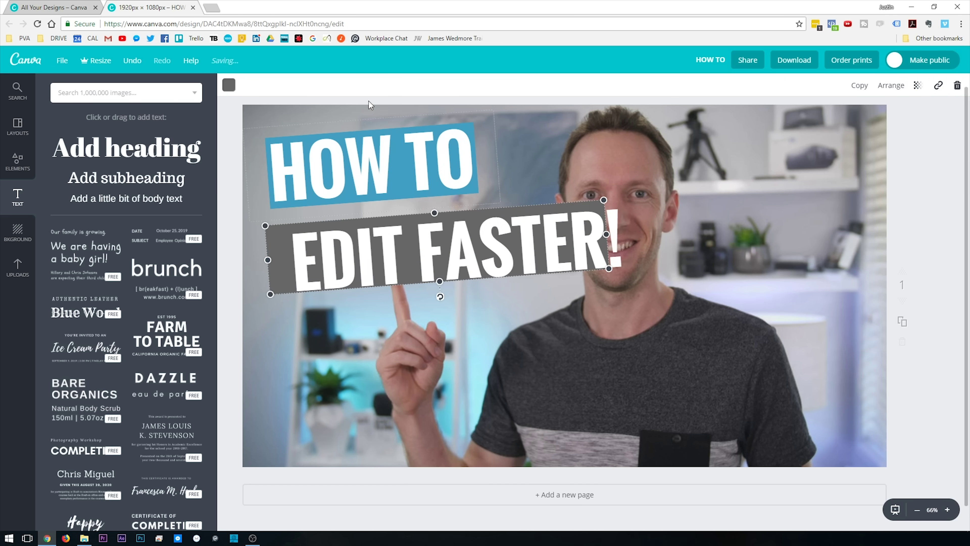
pyautogui.click(229, 85)
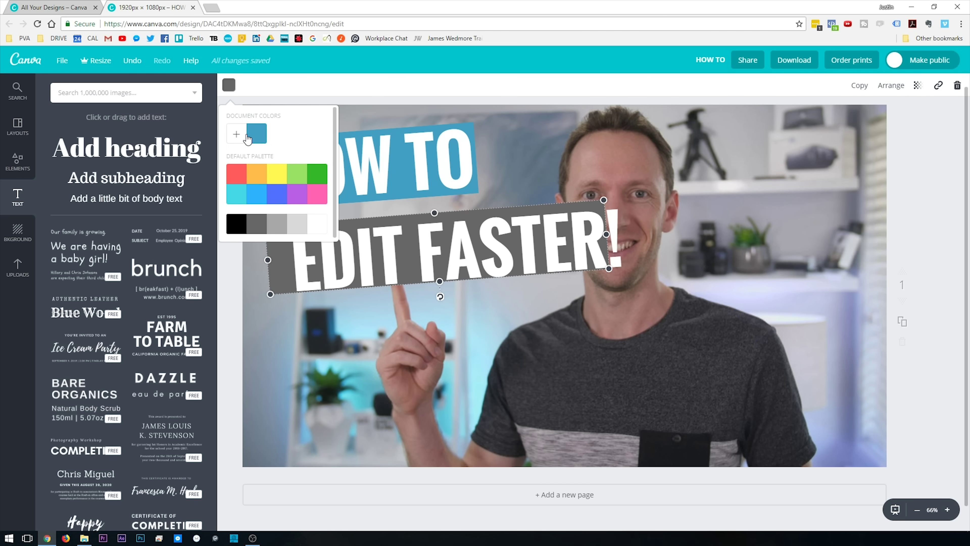
pyautogui.click(236, 134)
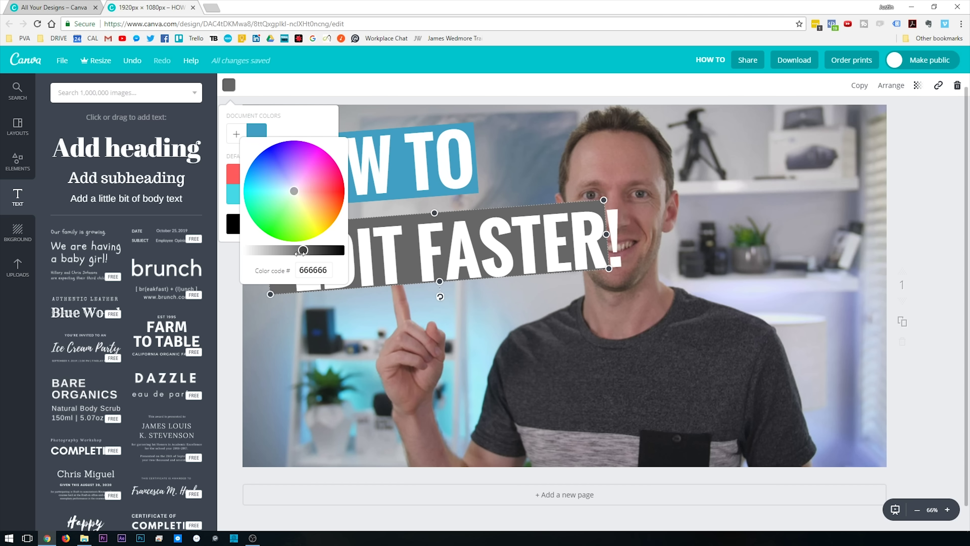
pyautogui.moveTo(299, 253); pyautogui.dragTo(321, 251)
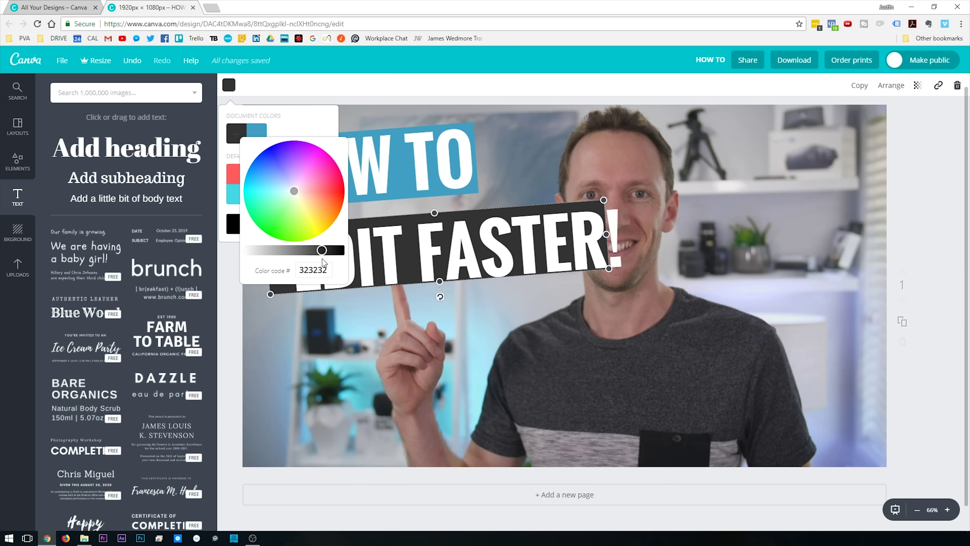
pyautogui.click(515, 164)
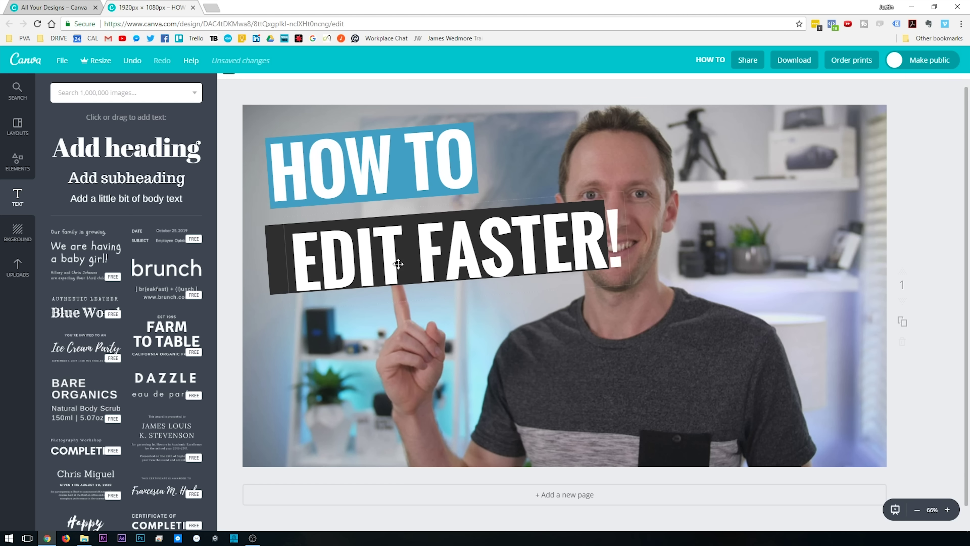
pyautogui.moveTo(281, 269); pyautogui.dragTo(300, 269)
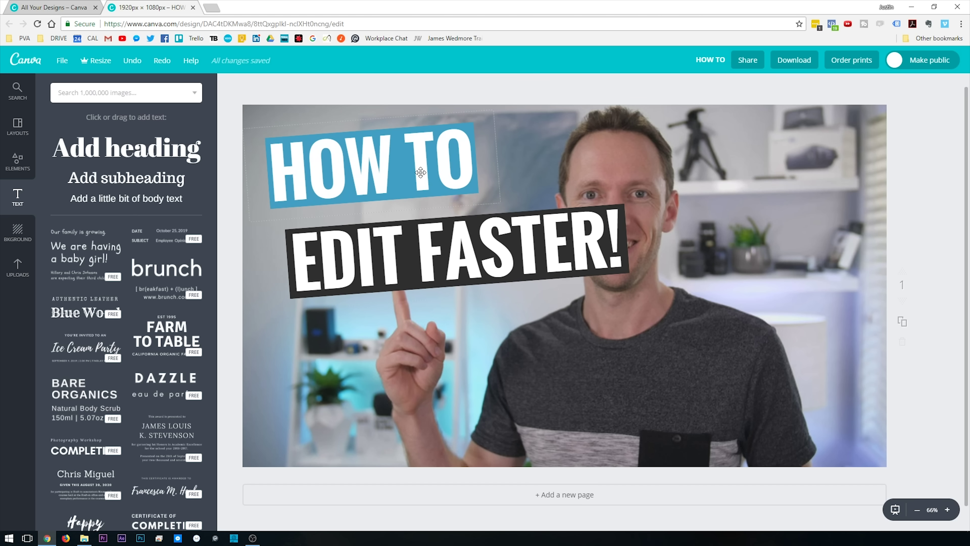
# Undo an accidental photo enlargement and move HOW TO slightly up-left
pyautogui.click(702, 255)
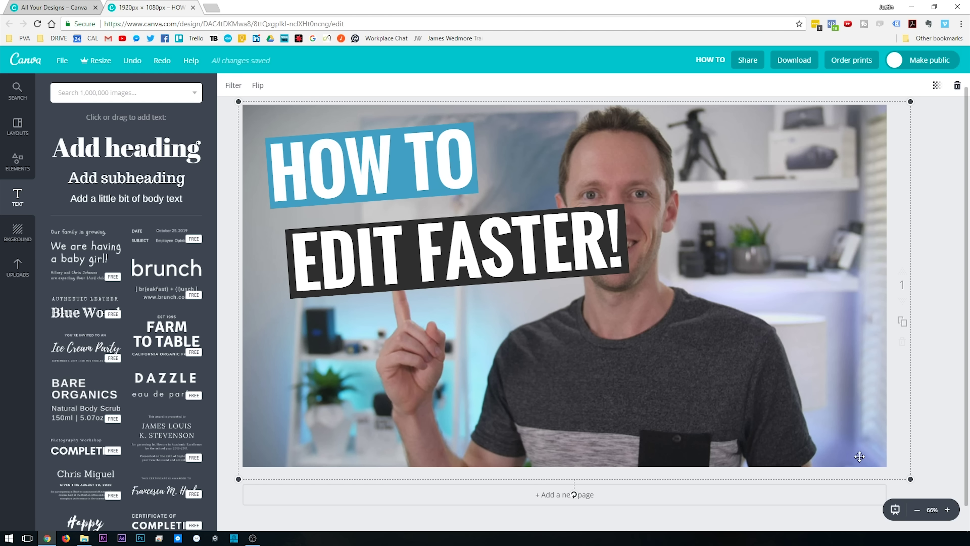
pyautogui.moveTo(911, 479); pyautogui.dragTo(956, 505)
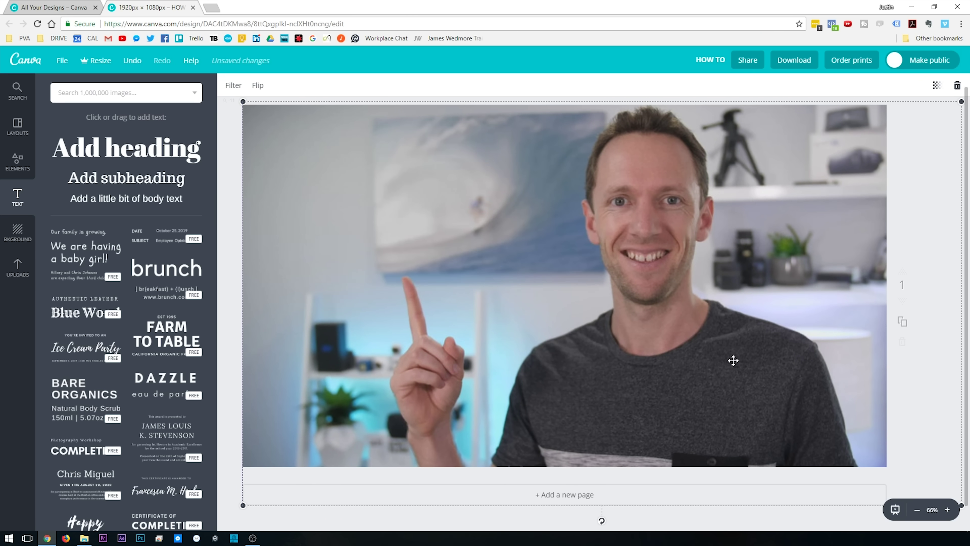
pyautogui.hotkey('ctrl', 'z')
pyautogui.click(416, 171)
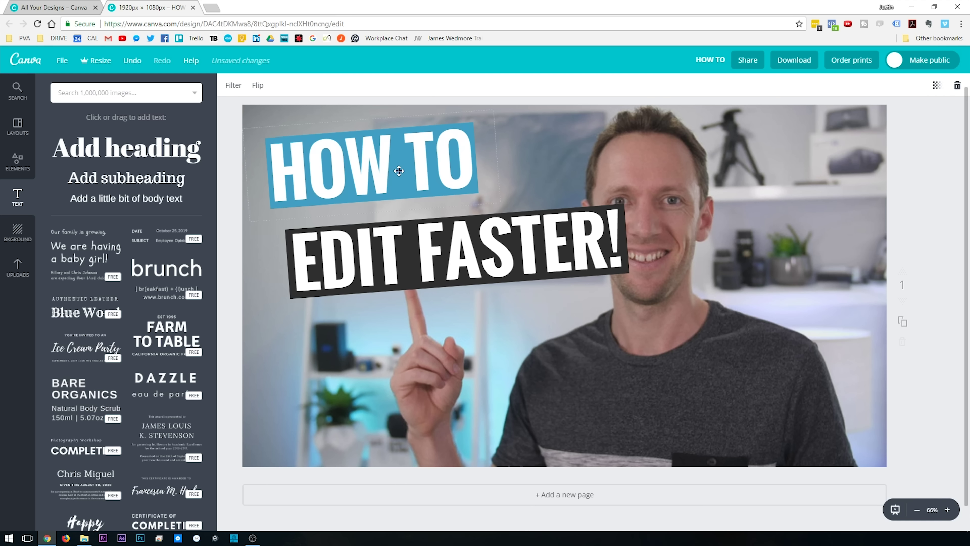
pyautogui.moveTo(416, 171); pyautogui.dragTo(411, 163)
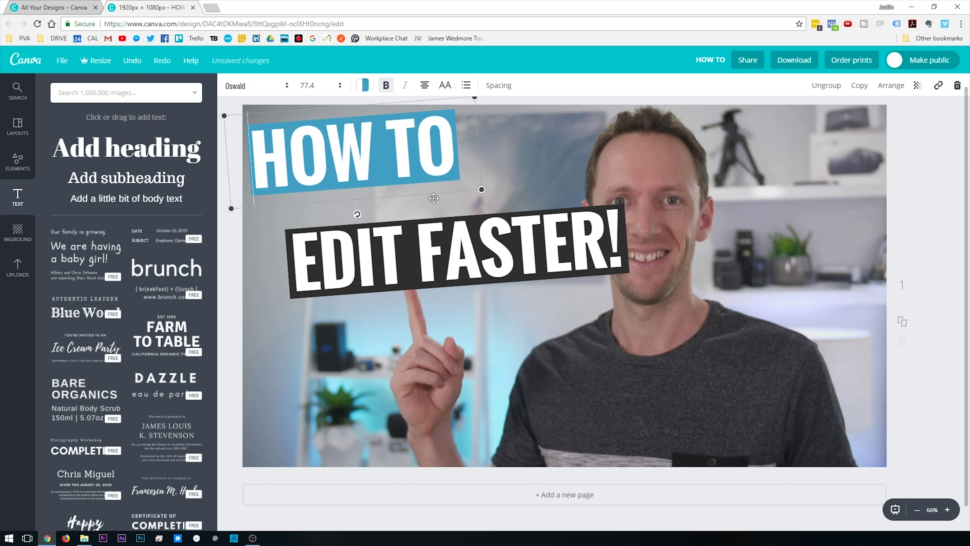
# Rotate EDIT FASTER! level, shrink it, and settle it just below HOW TO
pyautogui.moveTo(468, 262); pyautogui.dragTo(424, 228)
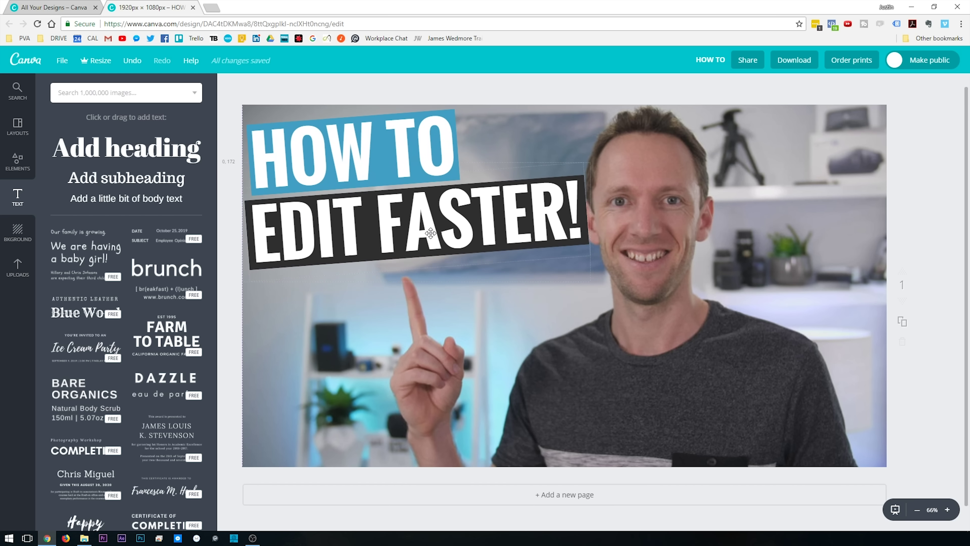
pyautogui.moveTo(414, 297); pyautogui.dragTo(406, 289)
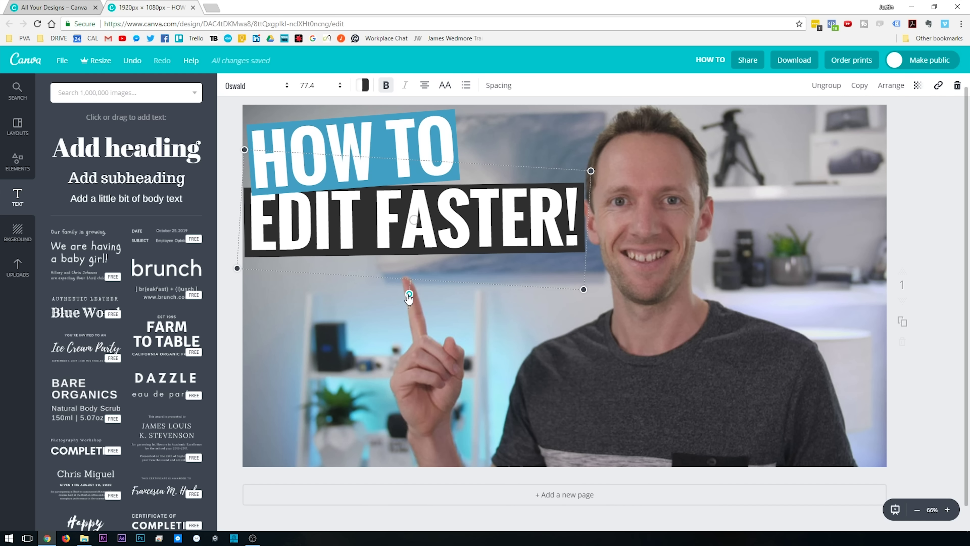
pyautogui.moveTo(591, 171); pyautogui.dragTo(539, 186)
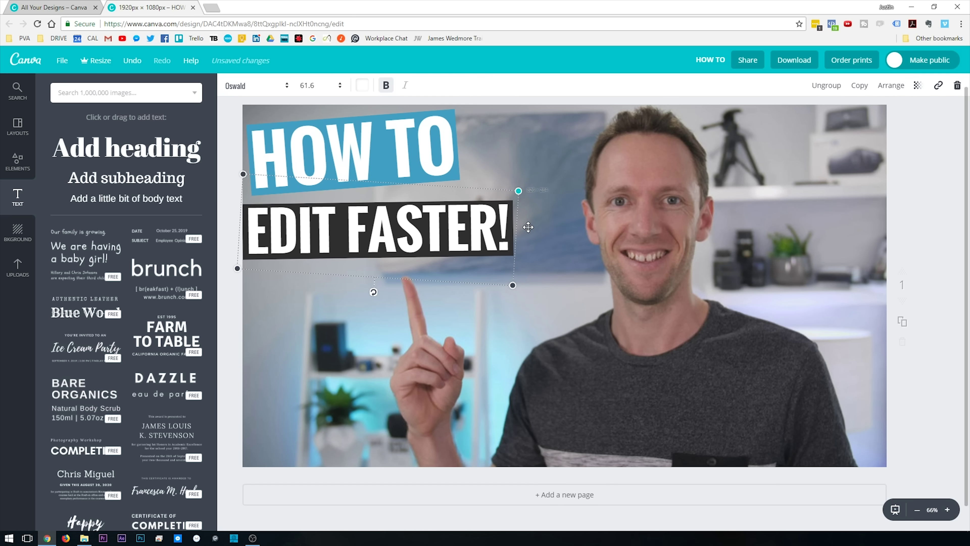
pyautogui.moveTo(504, 228); pyautogui.dragTo(509, 238)
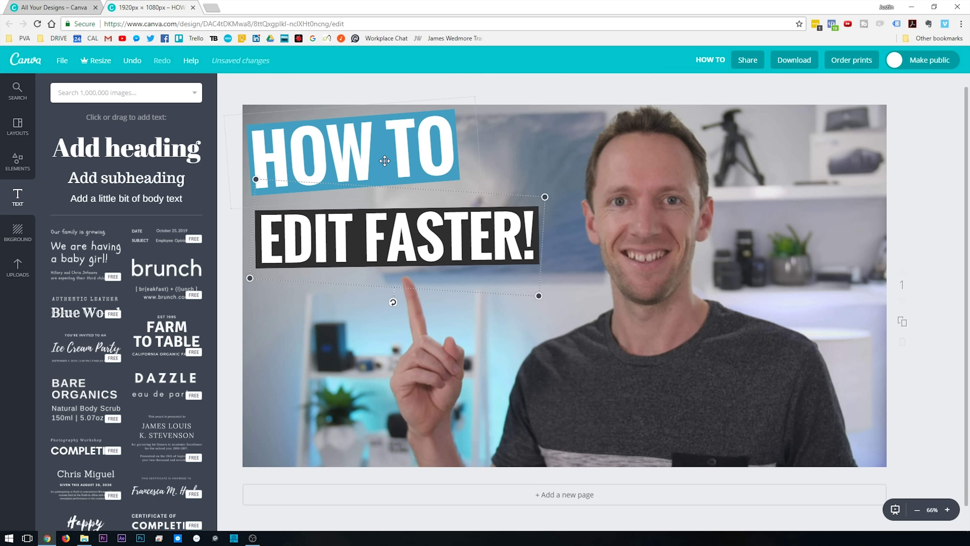
pyautogui.moveTo(391, 144); pyautogui.dragTo(405, 162)
# Search Google Images for 'premiere 2018 logo' and save the Wikipedia Premiere Pro logo PNG to the Desktop
pyautogui.click(799, 196)
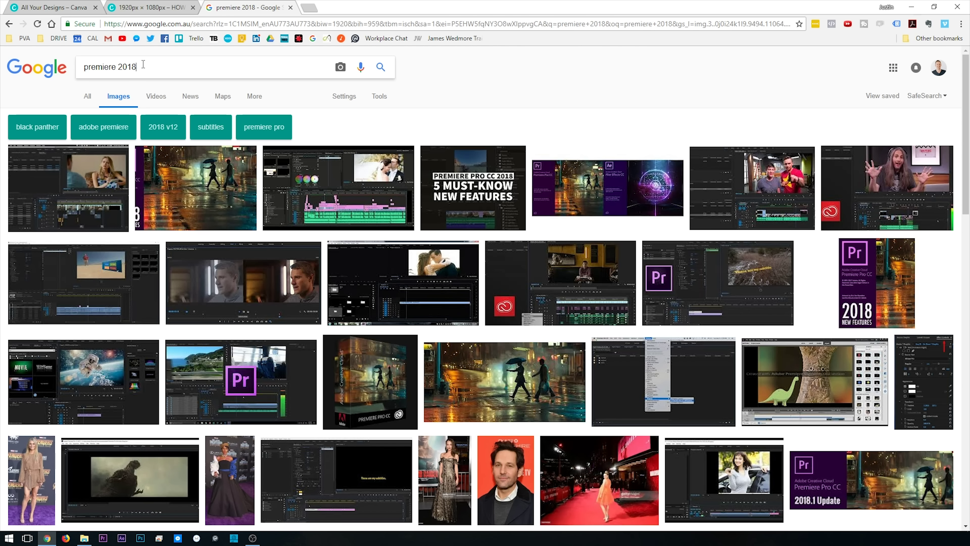
pyautogui.write('og')
pyautogui.press('Return')
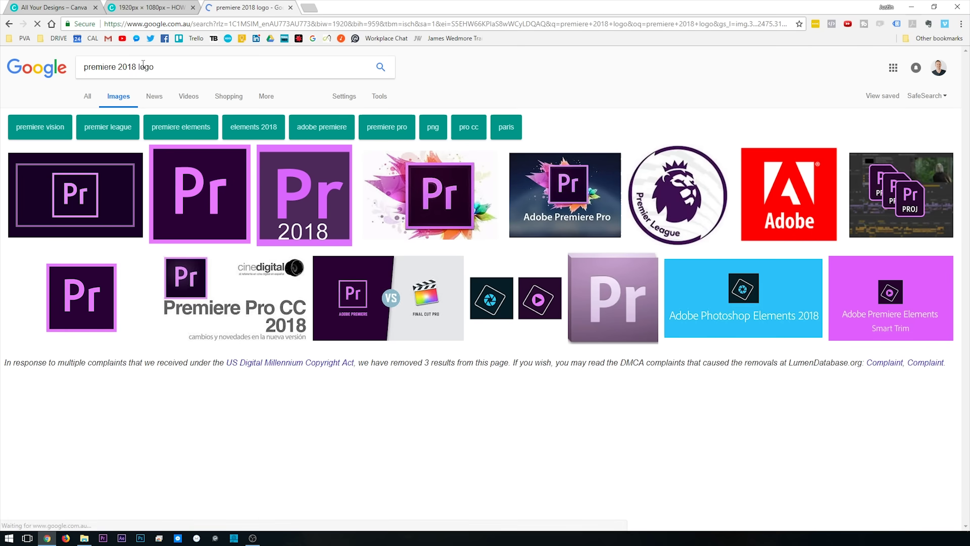
pyautogui.click(202, 188)
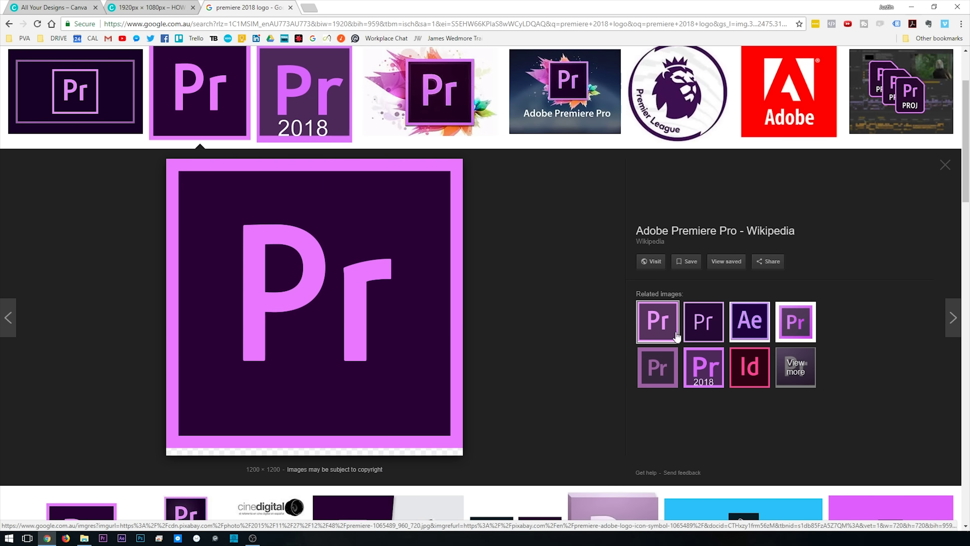
pyautogui.rightClick(418, 304)
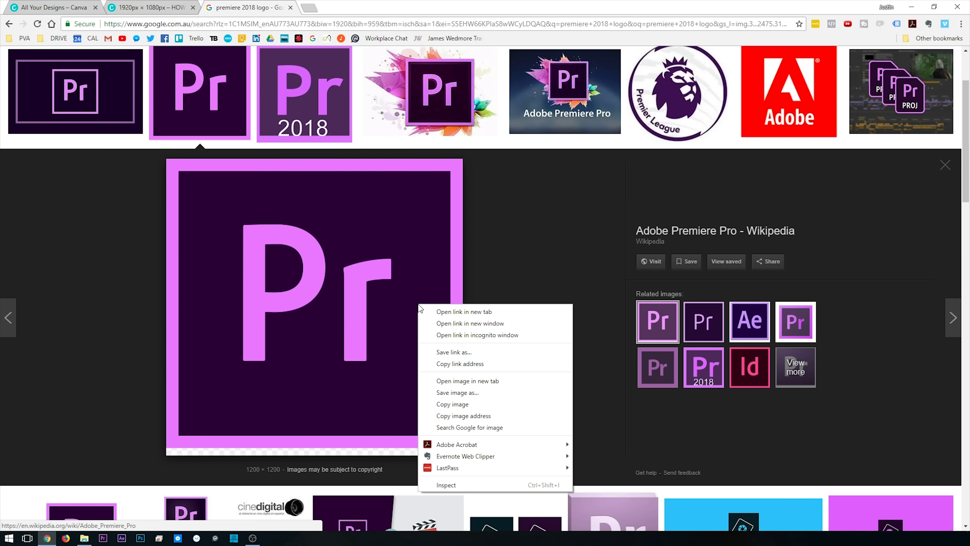
pyautogui.click(472, 393)
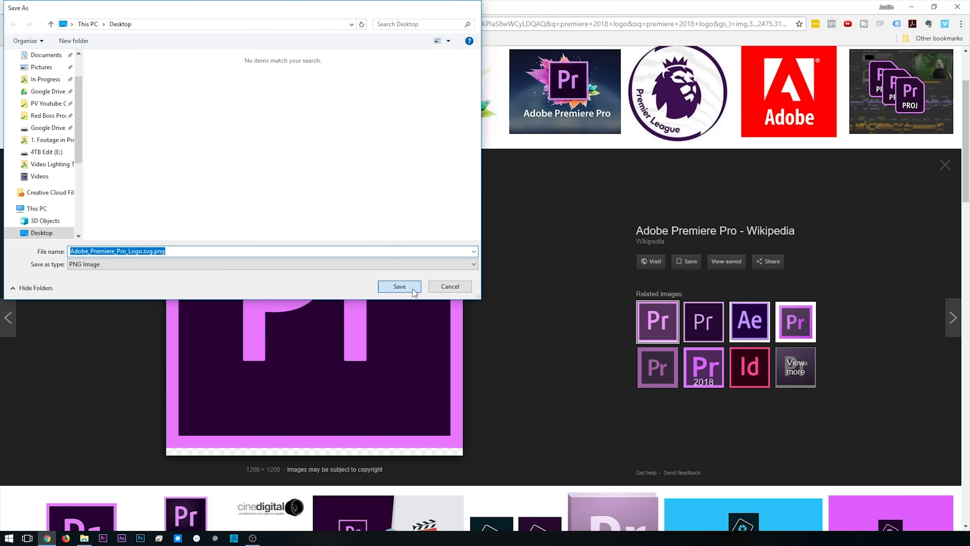
pyautogui.click(411, 285)
# Upload the Adobe Premiere Pro logo file from the computer into Canva's Uploads
pyautogui.click(114, 5)
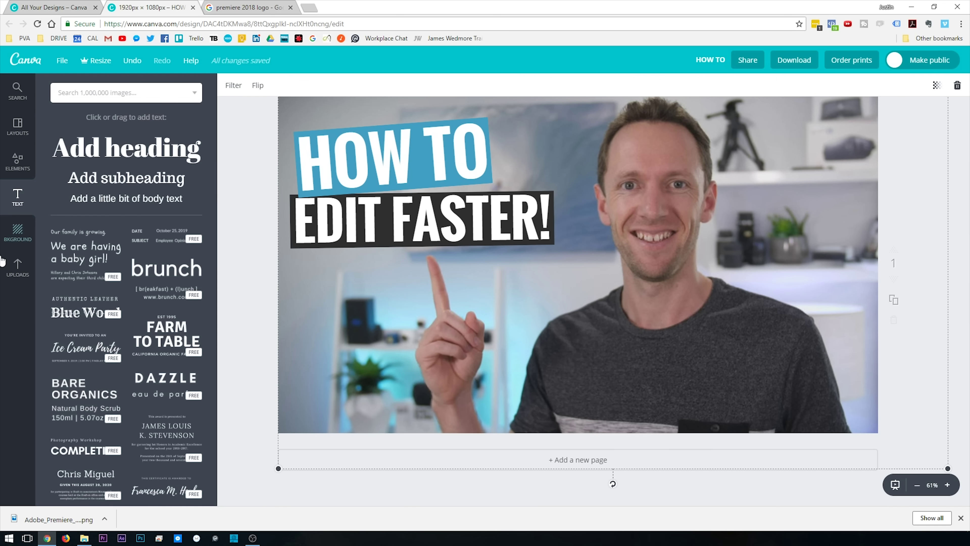
pyautogui.click(17, 262)
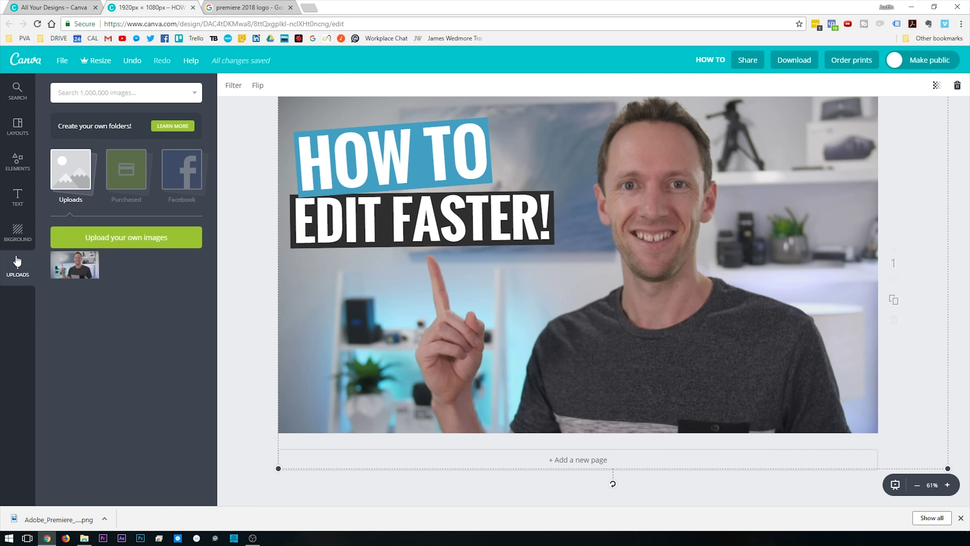
pyautogui.click(147, 241)
pyautogui.click(119, 70)
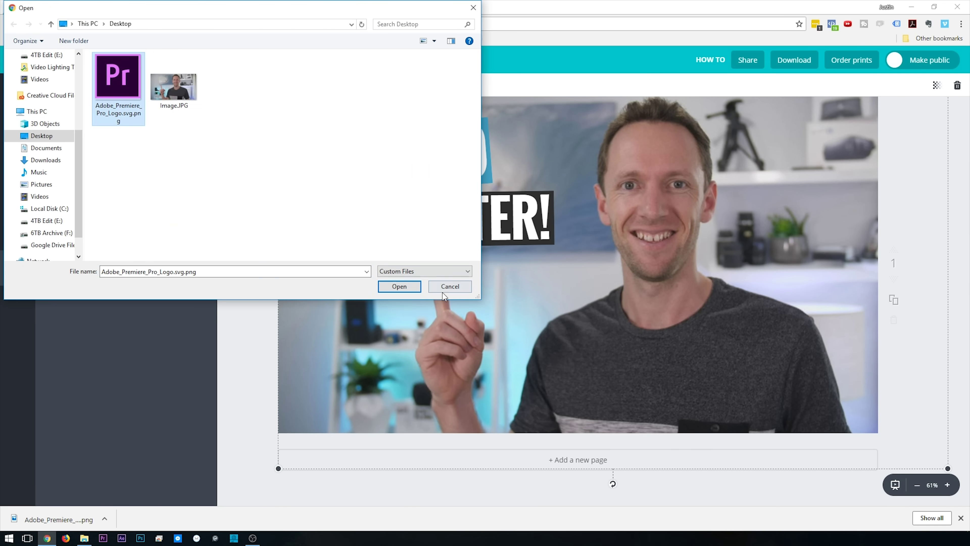
pyautogui.click(400, 287)
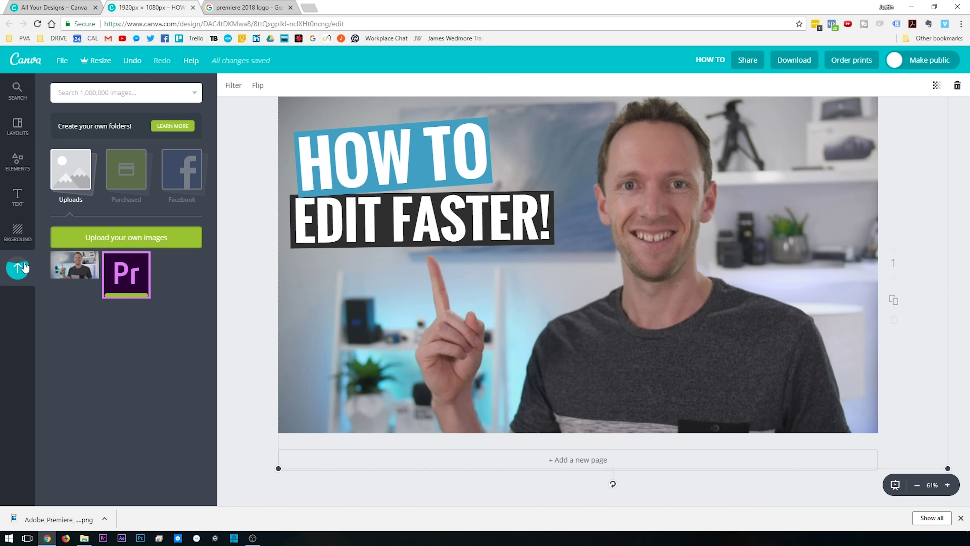
# Add the Pr logo to the thumbnail, shrink it and place it lower left below the banners
pyautogui.click(111, 281)
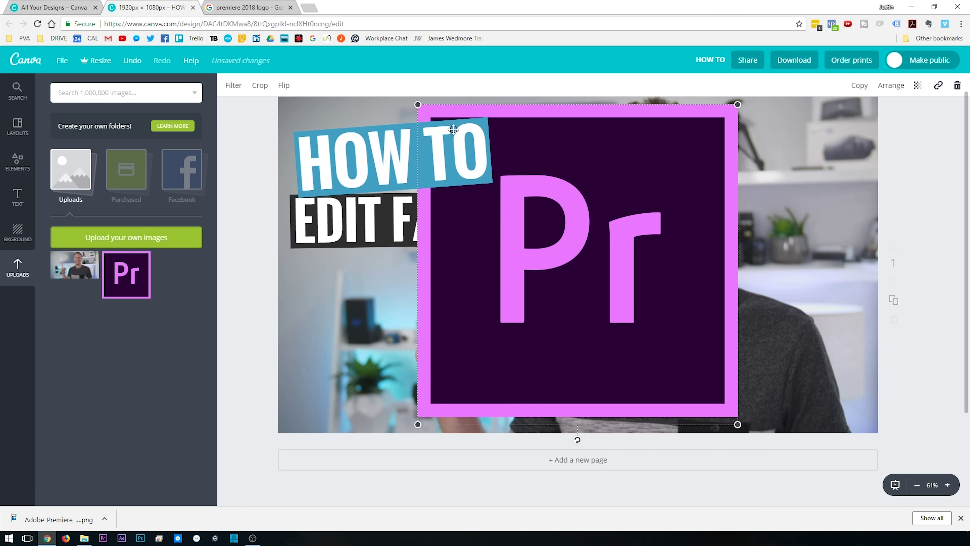
pyautogui.moveTo(417, 104); pyautogui.dragTo(653, 286)
pyautogui.moveTo(691, 363); pyautogui.dragTo(357, 336)
pyautogui.rightClick(509, 285)
pyautogui.click(510, 283)
pyautogui.moveTo(411, 306); pyautogui.dragTo(391, 335)
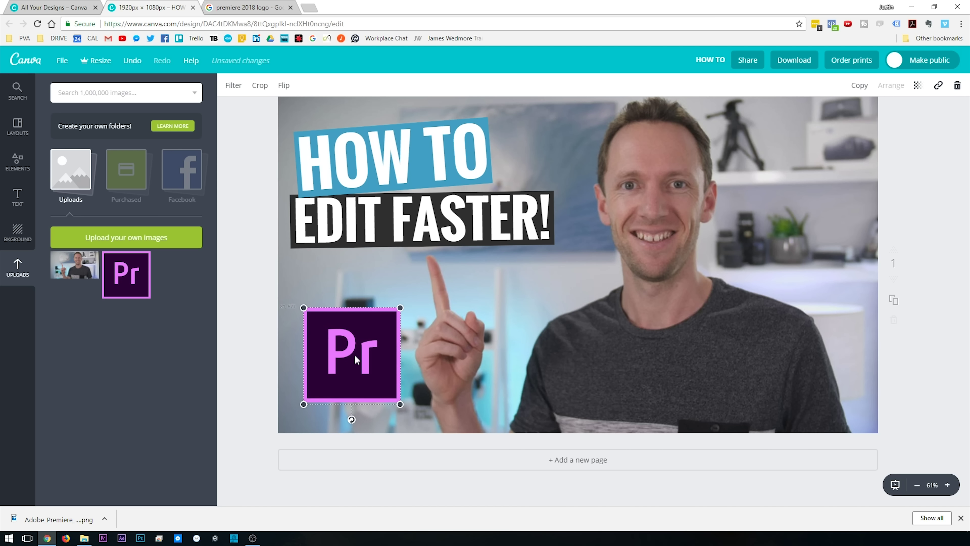
pyautogui.click(467, 335)
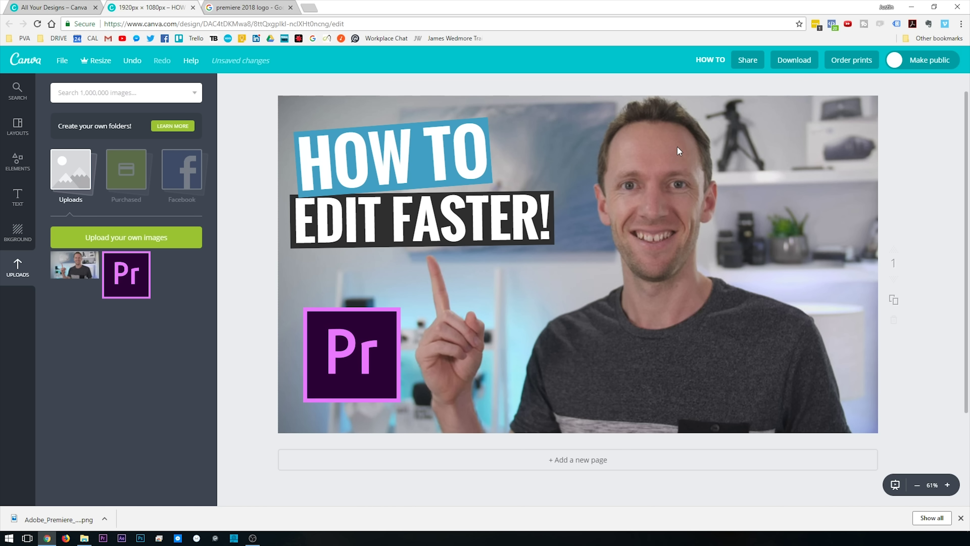
# Preview the CALI, DRAMA, EDGE and EPIC filters on the presenter photo, then return to Normal
pyautogui.click(698, 187)
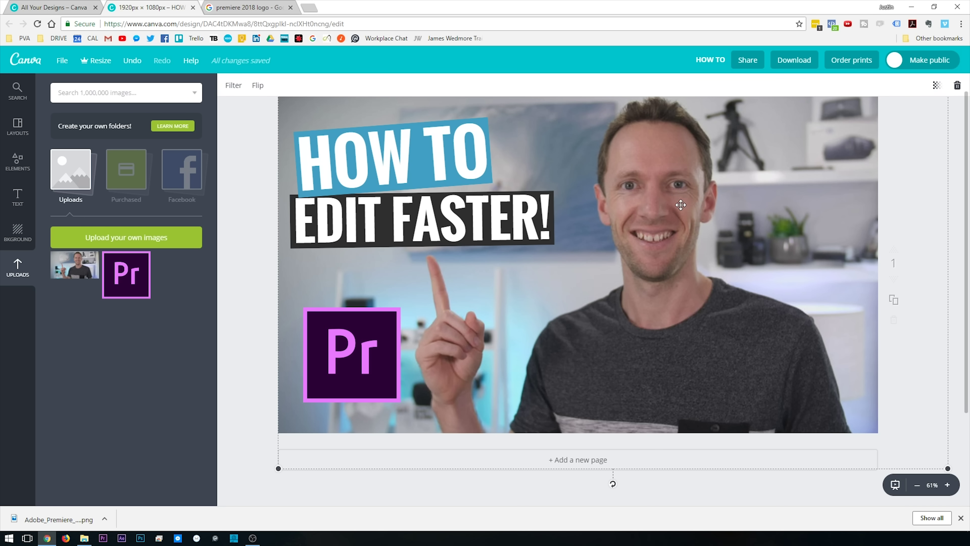
pyautogui.click(233, 86)
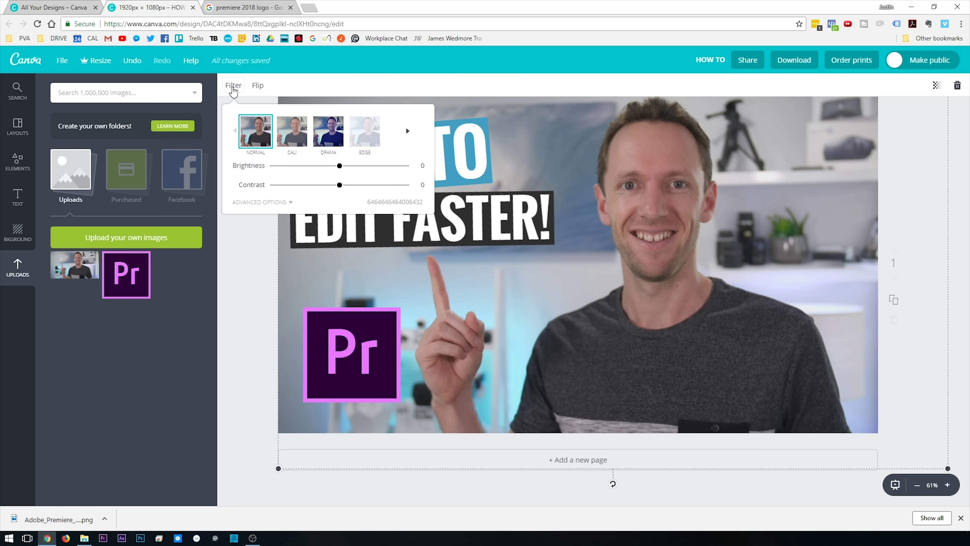
pyautogui.click(276, 203)
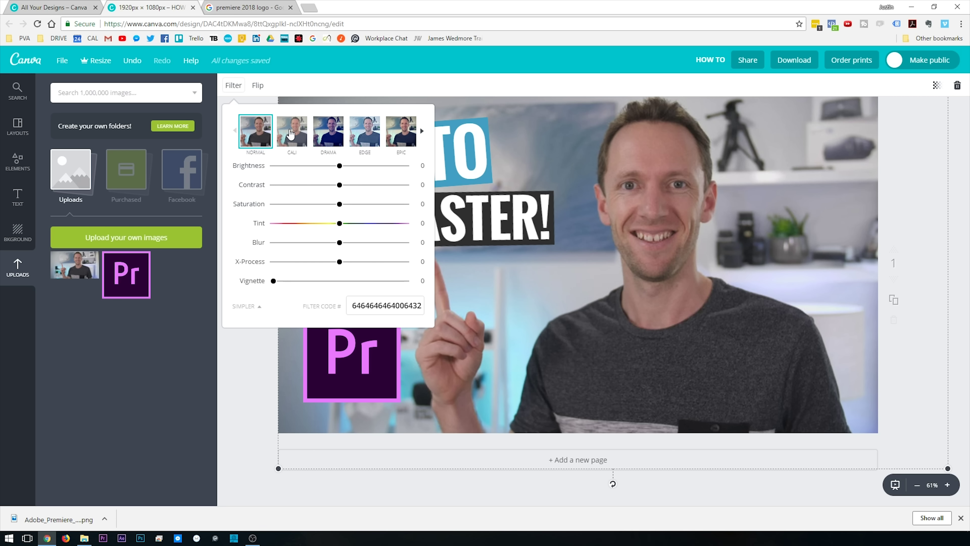
pyautogui.click(291, 134)
pyautogui.click(325, 134)
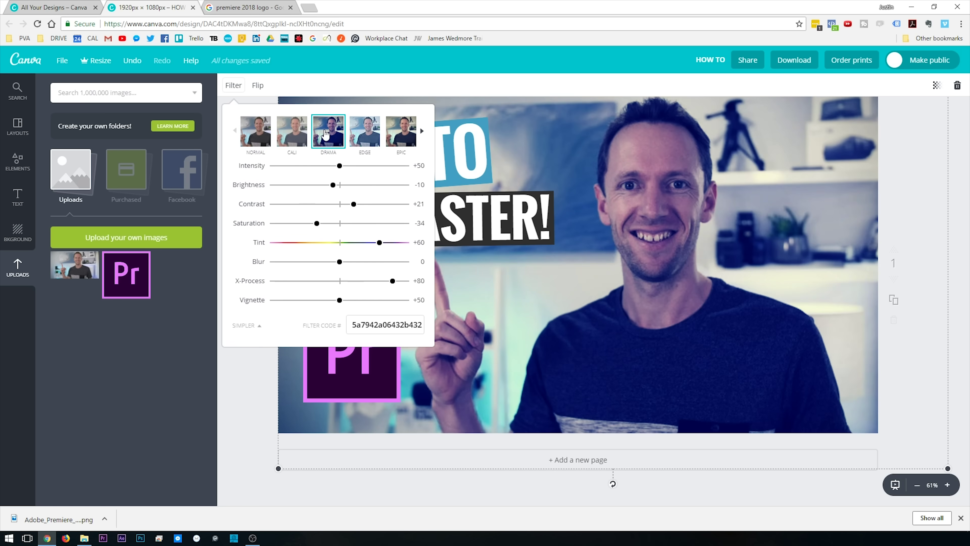
pyautogui.click(362, 139)
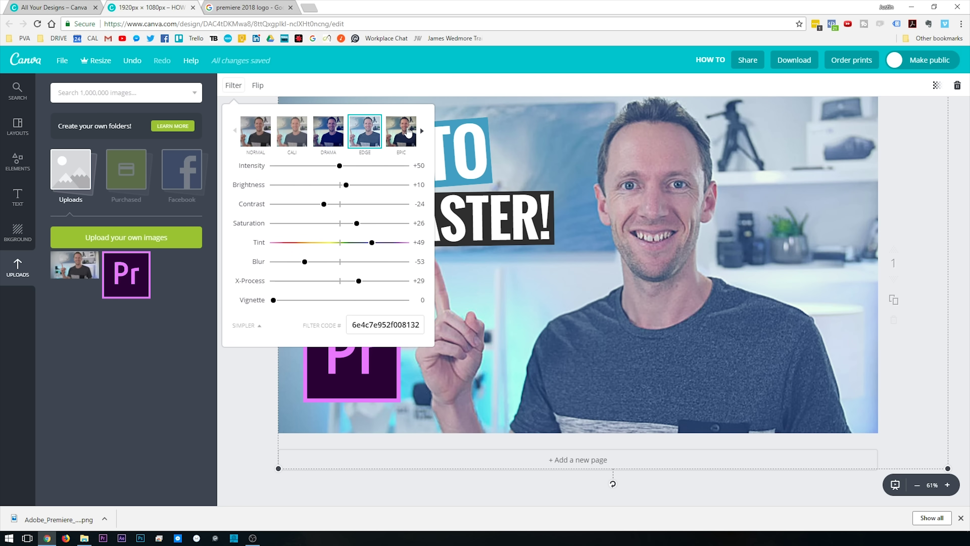
pyautogui.click(409, 131)
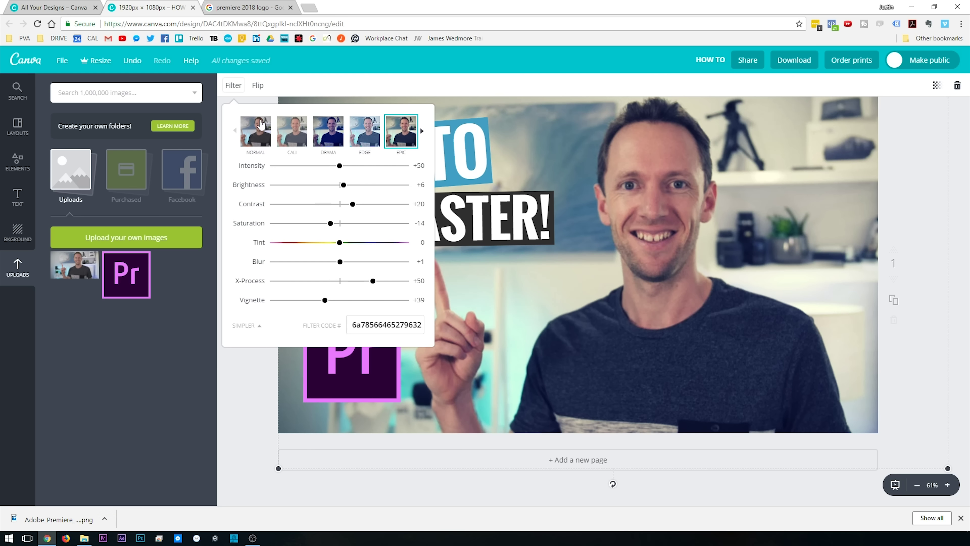
pyautogui.click(253, 145)
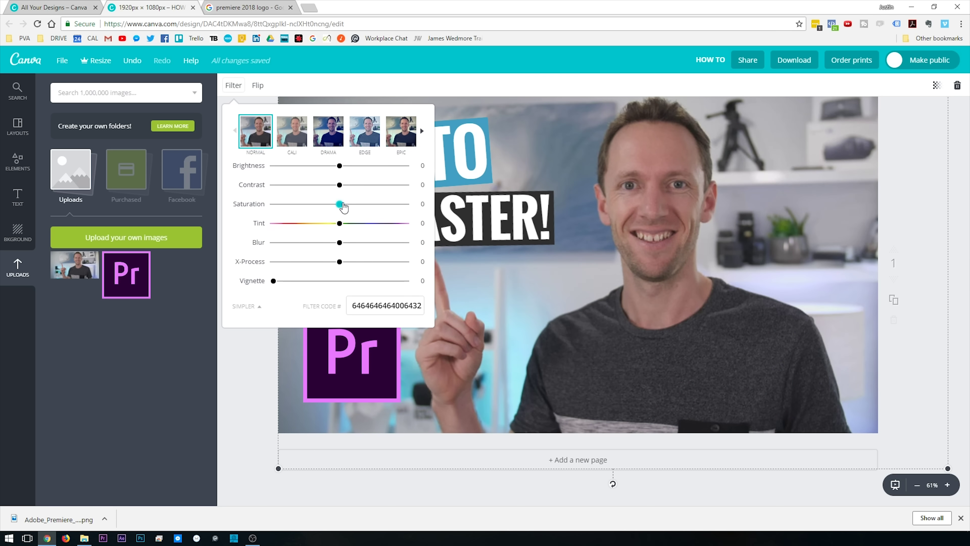
# Set the photo's Saturation to +32 and Blur to -19
pyautogui.moveTo(344, 206); pyautogui.dragTo(364, 210)
pyautogui.moveTo(364, 210); pyautogui.dragTo(361, 211)
pyautogui.moveTo(349, 247); pyautogui.dragTo(329, 253)
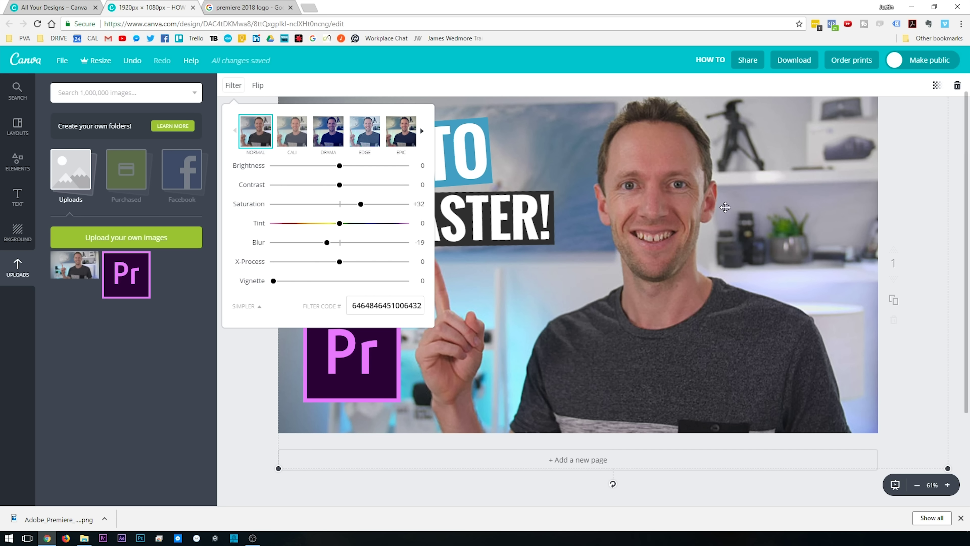
# Enlarge the HOW TO and EDIT FASTER! banners, nudging EDIT FASTER! slightly down
pyautogui.click(926, 187)
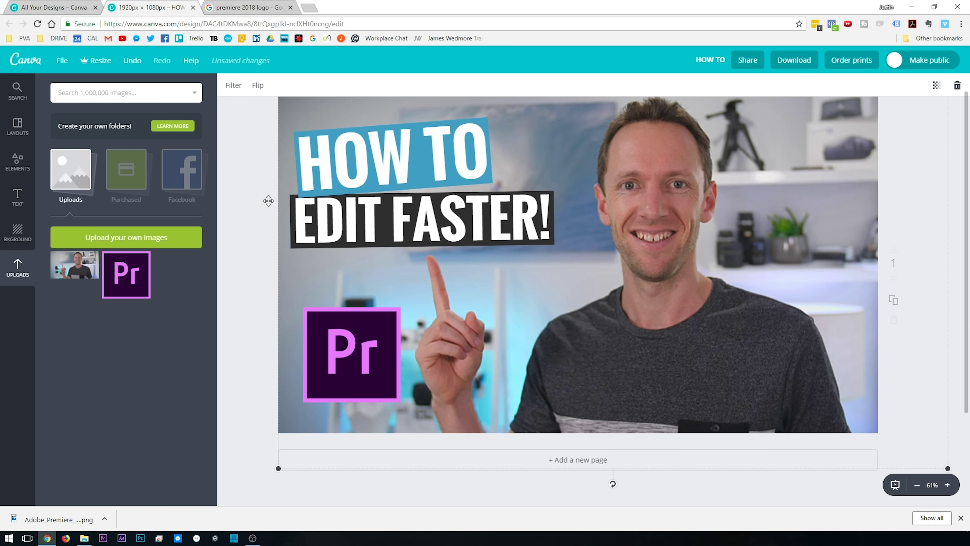
pyautogui.click(359, 172)
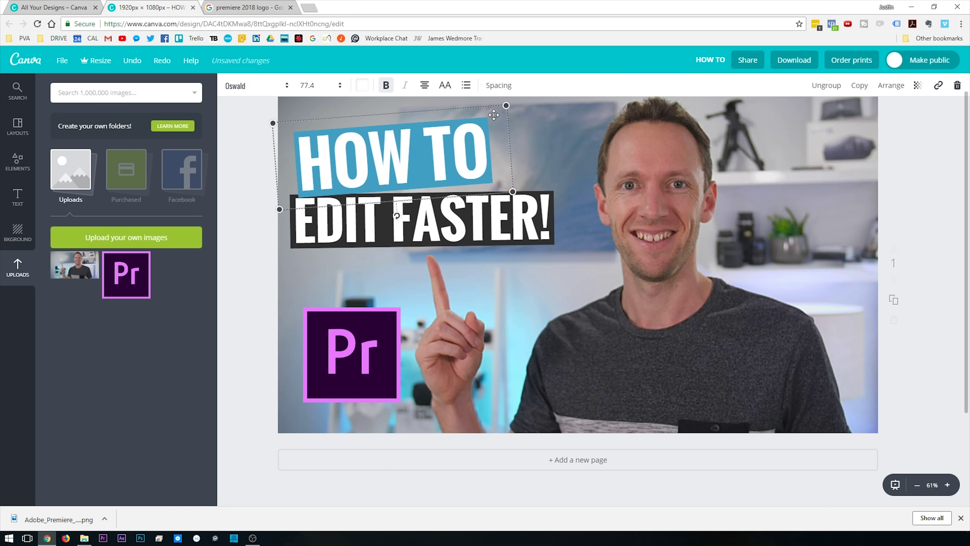
pyautogui.moveTo(506, 105); pyautogui.dragTo(541, 99)
pyautogui.click(519, 234)
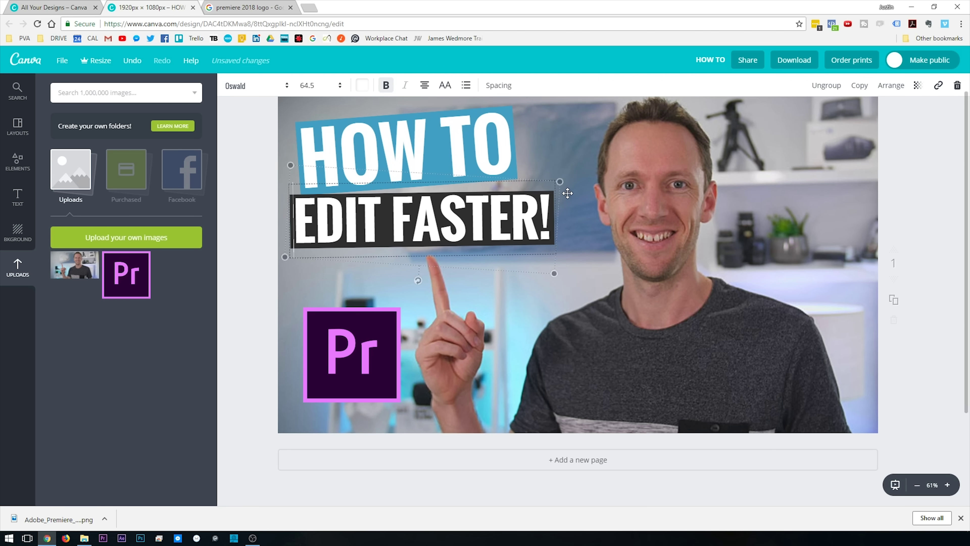
pyautogui.moveTo(554, 190); pyautogui.dragTo(591, 176)
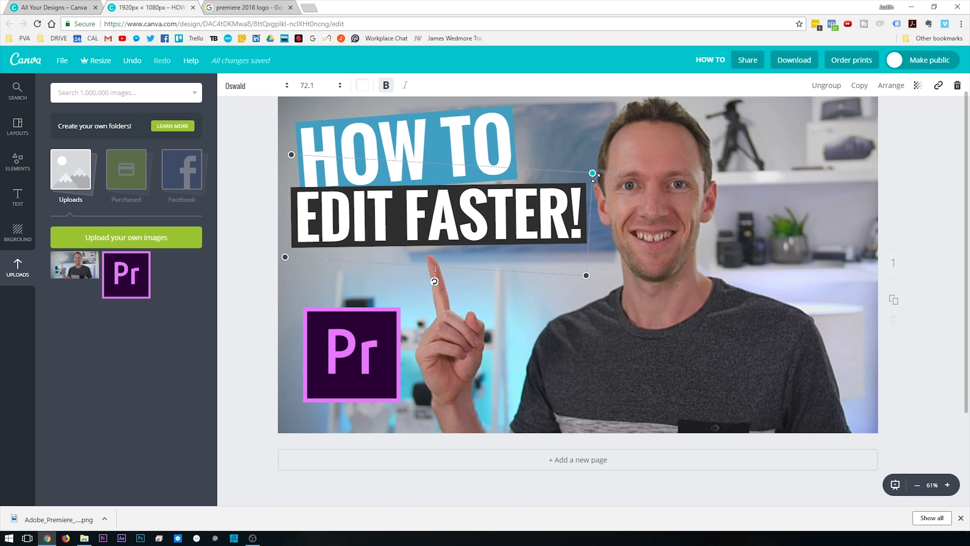
pyautogui.moveTo(466, 212); pyautogui.dragTo(466, 219)
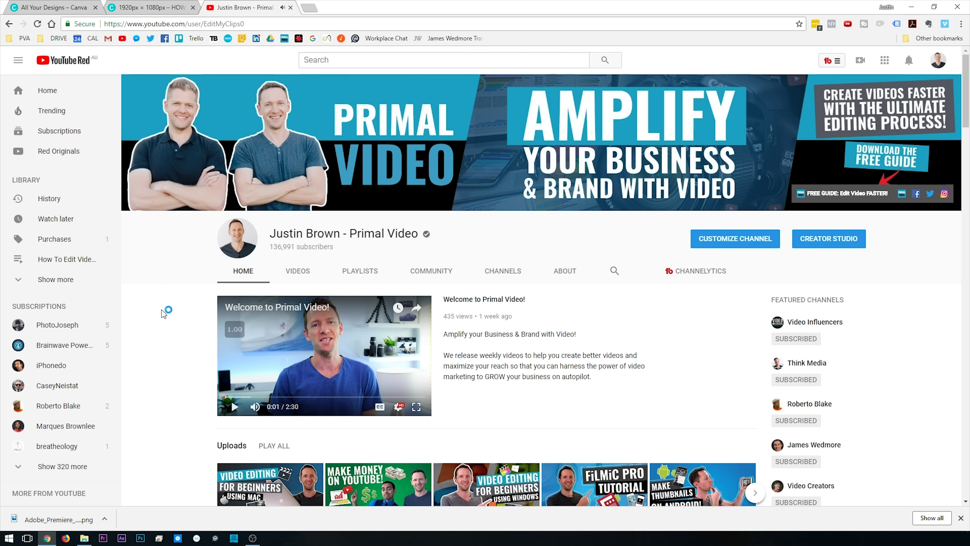
# Scroll down the YouTube channel page past Uploads to the How To Edit Video Faster playlist
pyautogui.scroll(-6, 161, 313)
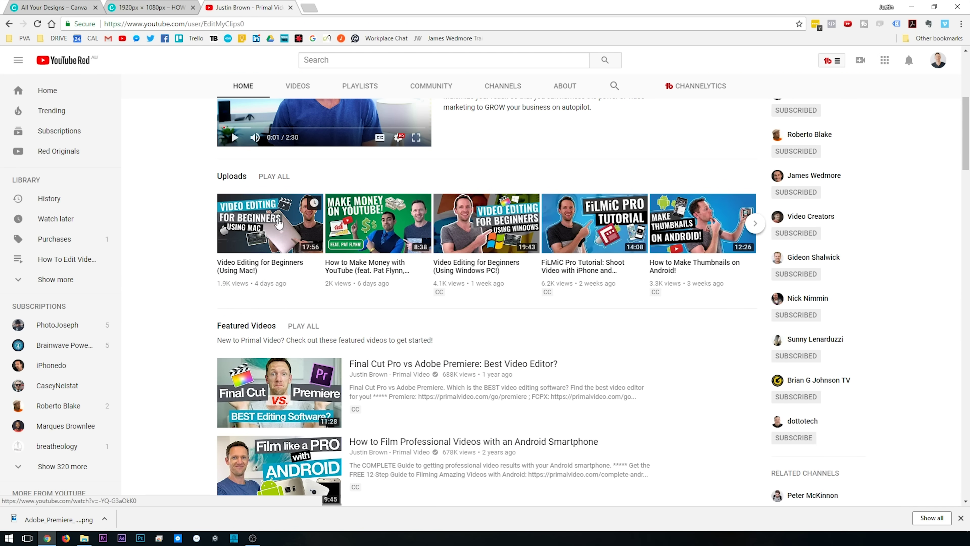
pyautogui.scroll(-3, 408, 329)
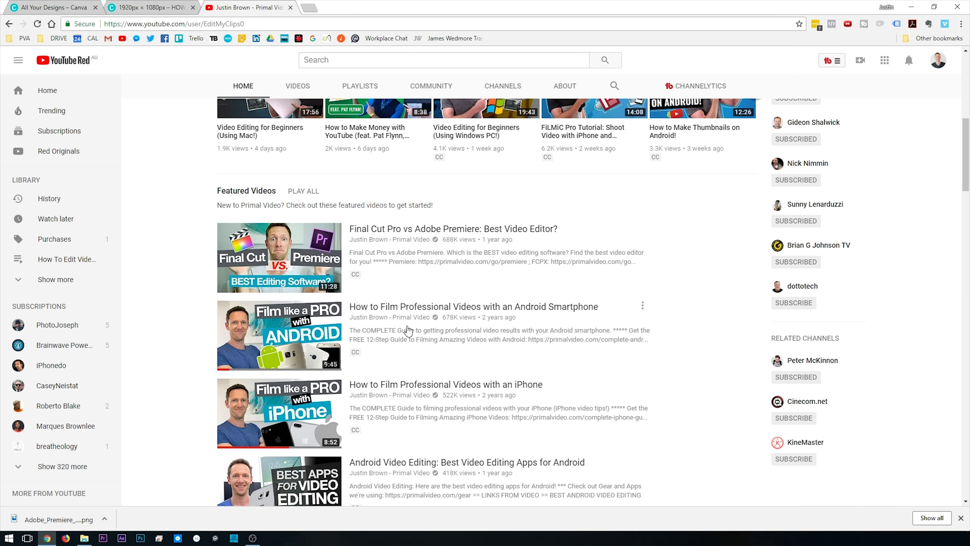
pyautogui.scroll(-6, 344, 305)
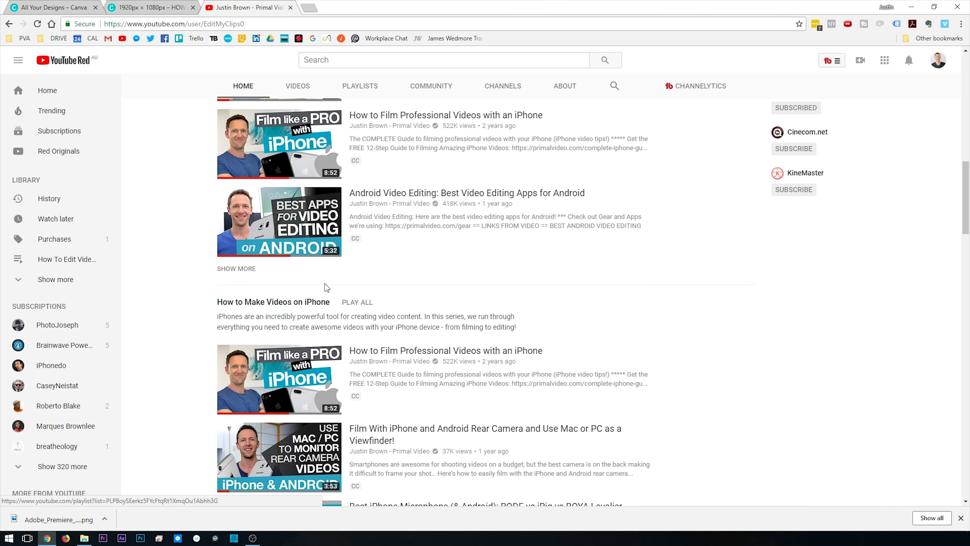
pyautogui.scroll(-10, 274, 383)
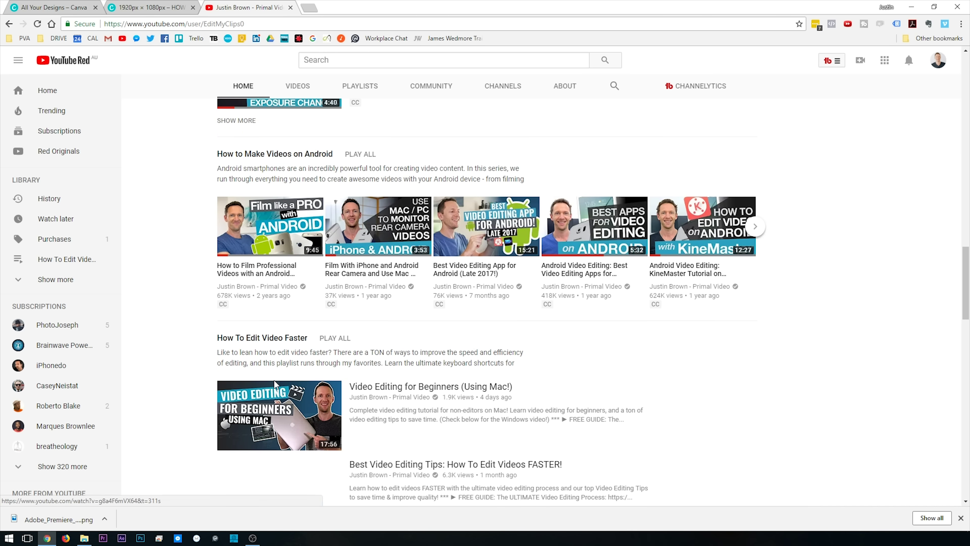
pyautogui.scroll(-3, 274, 383)
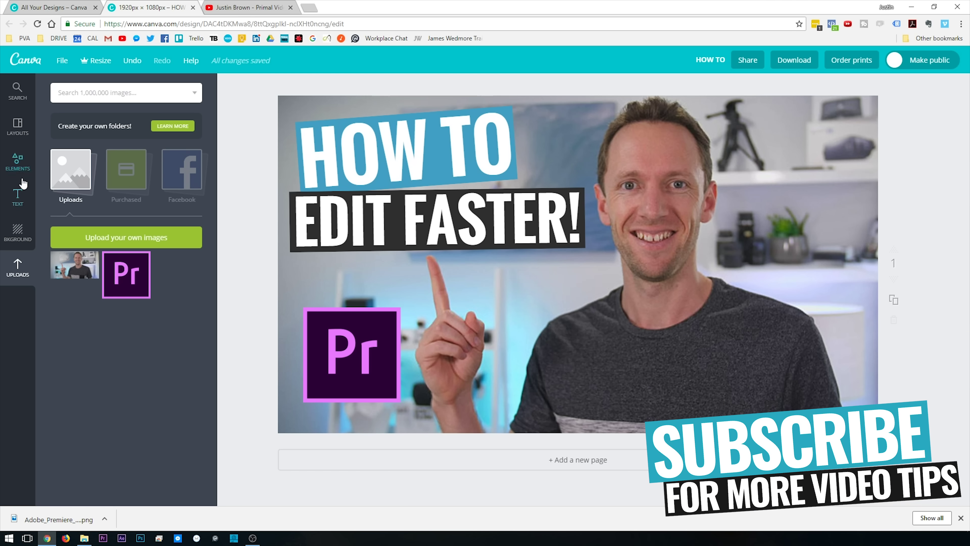
# Add a white square, enlarge it and tilt it into an angled panel over the photo's left side
pyautogui.click(17, 164)
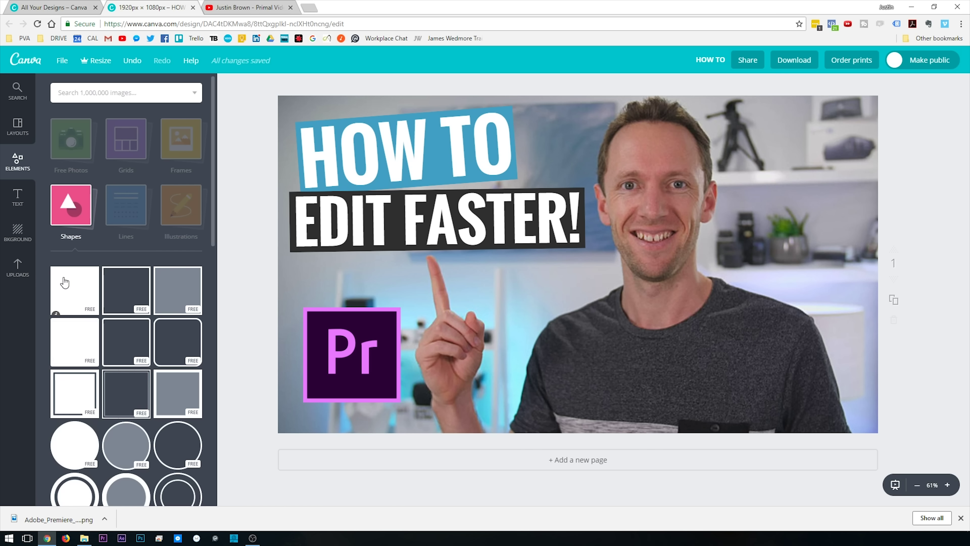
pyautogui.click(65, 283)
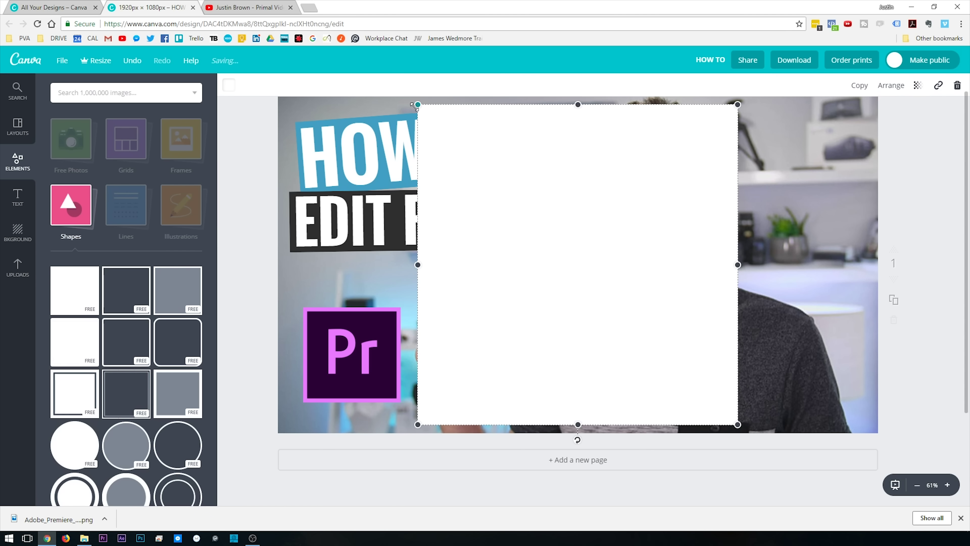
pyautogui.moveTo(417, 106); pyautogui.dragTo(288, 1)
pyautogui.moveTo(634, 208); pyautogui.dragTo(294, 271)
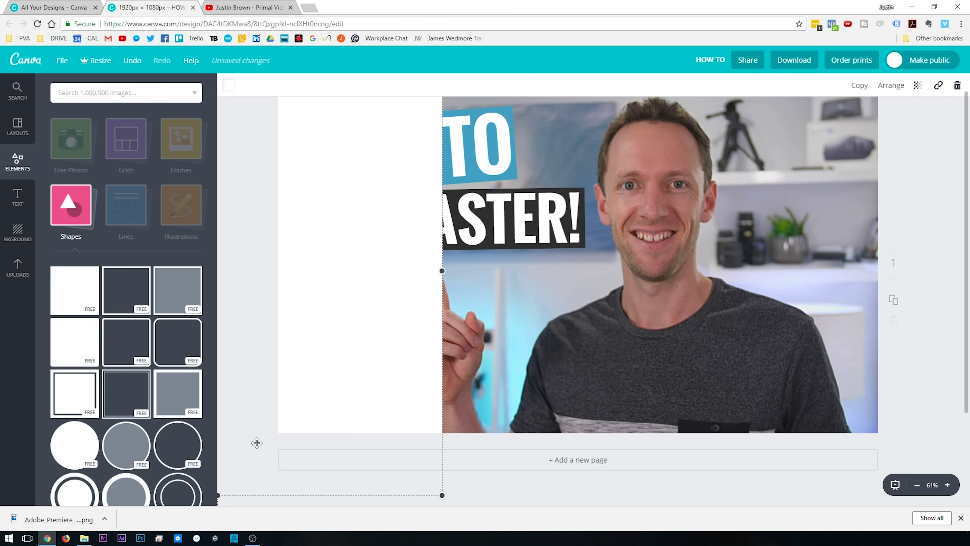
pyautogui.moveTo(255, 442); pyautogui.dragTo(292, 418)
pyautogui.moveTo(253, 504); pyautogui.dragTo(302, 505)
pyautogui.moveTo(411, 310); pyautogui.dragTo(345, 325)
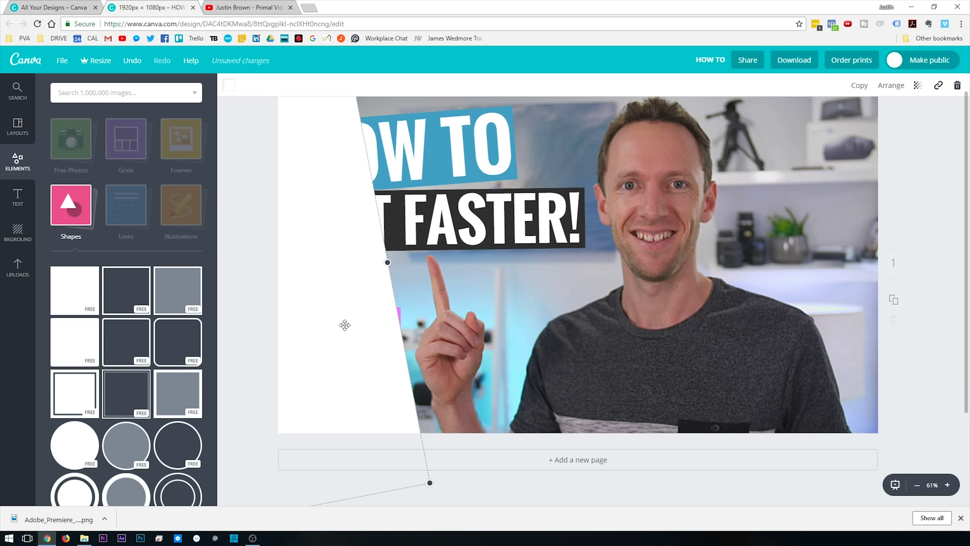
# Set the panel's transparency to about 67 and send it behind the Pr logo and both banners
pyautogui.click(919, 87)
pyautogui.moveTo(899, 115); pyautogui.dragTo(878, 118)
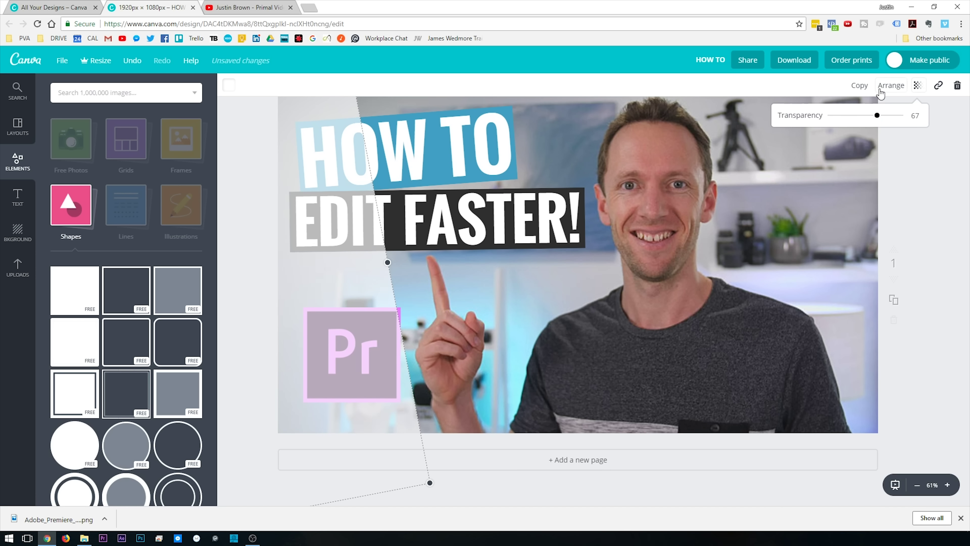
pyautogui.click(892, 91)
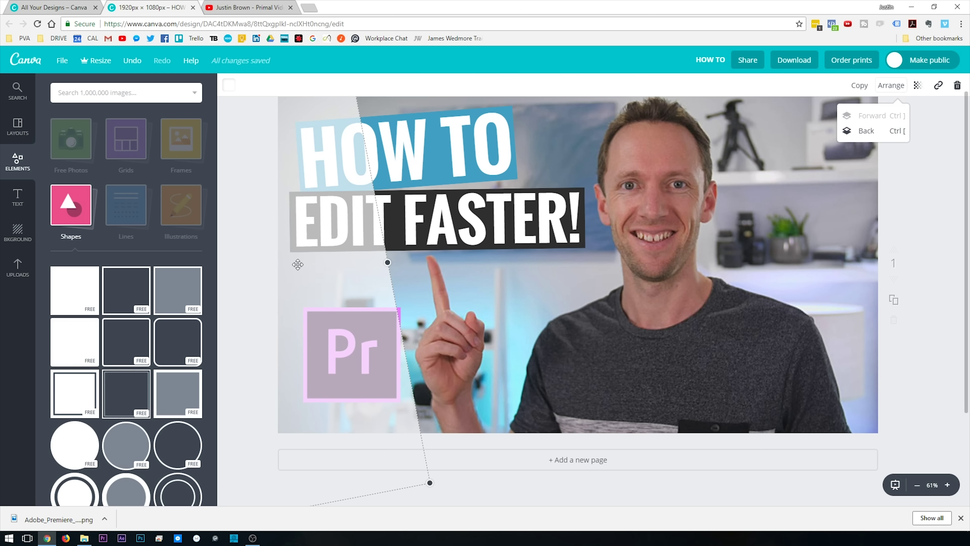
pyautogui.click(868, 132)
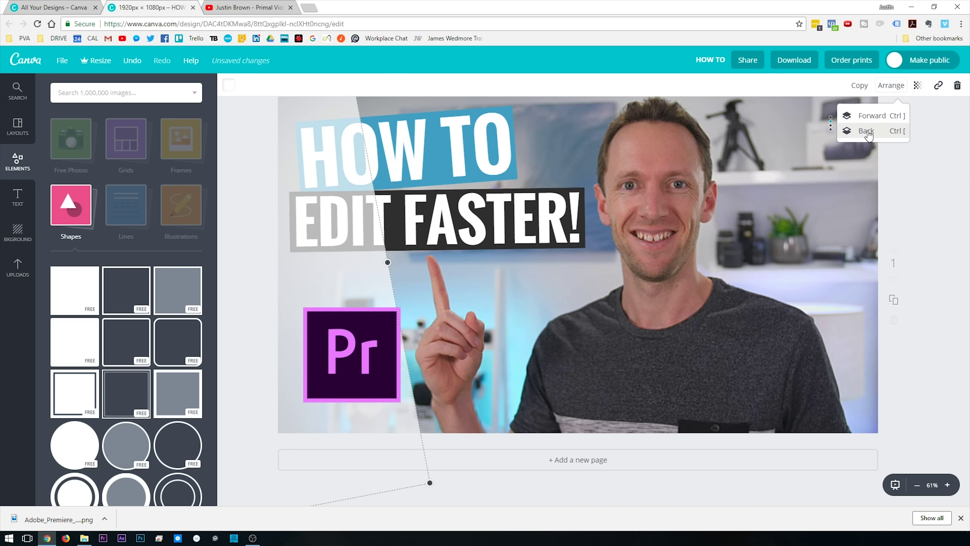
pyautogui.click(868, 132)
pyautogui.click(868, 132)
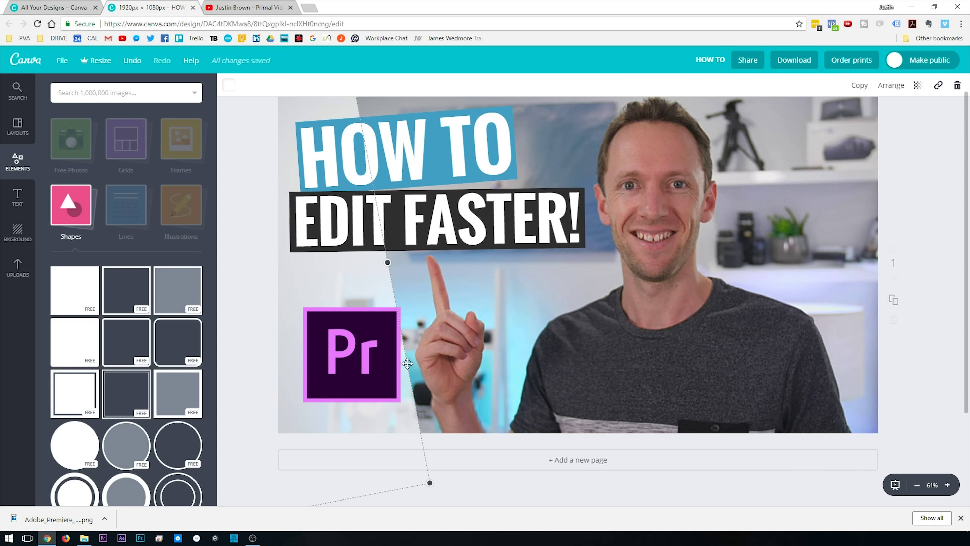
pyautogui.press('Escape')
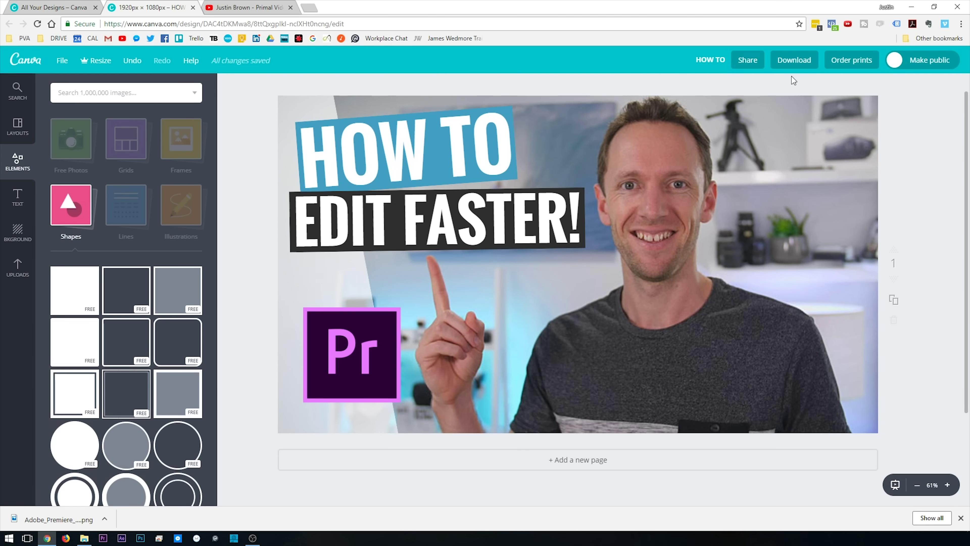
# Download the thumbnail with the file type changed from PNG to JPG
pyautogui.click(792, 62)
pyautogui.click(793, 115)
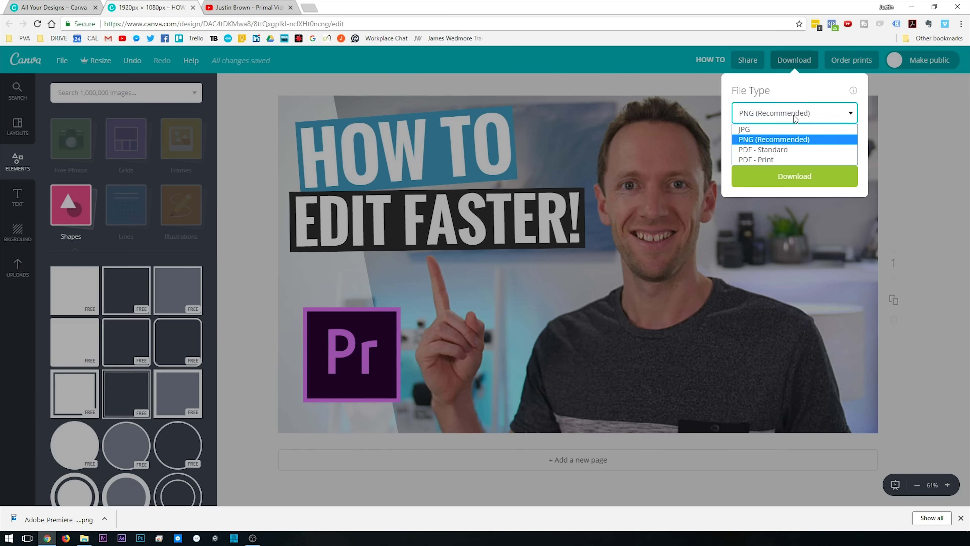
pyautogui.click(789, 131)
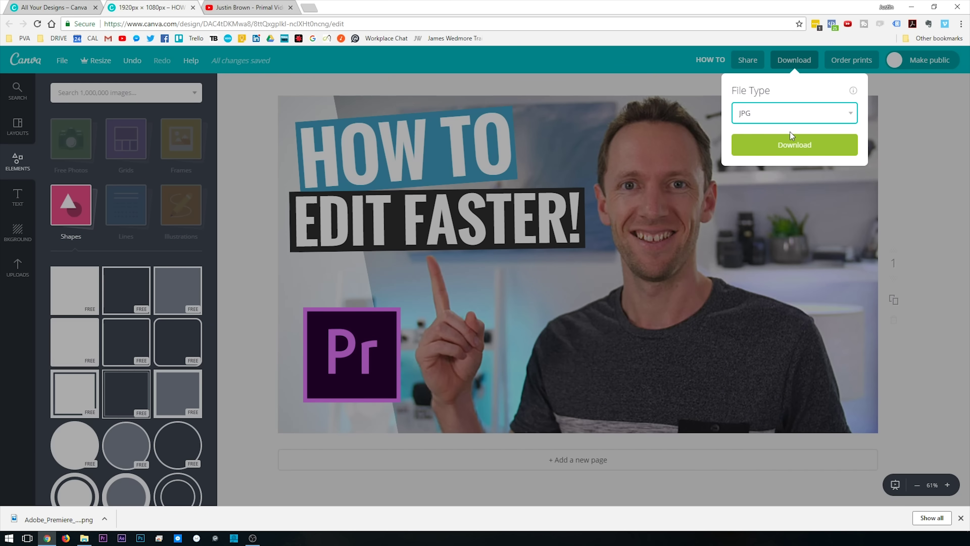
pyautogui.click(791, 153)
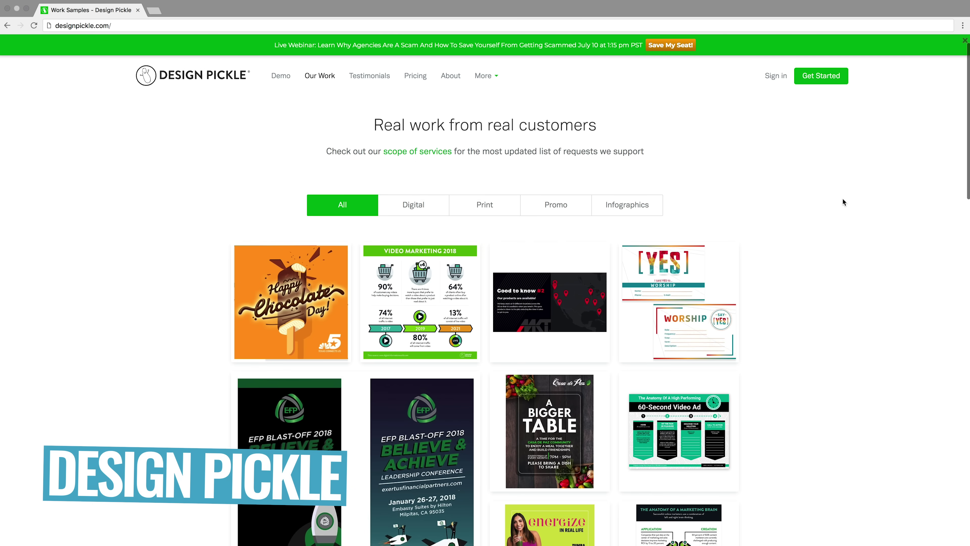
# Scroll through Design Pickle's Work Samples grid of posters, infographics and event flyers
pyautogui.scroll(-2, 843, 199)
pyautogui.scroll(-3, 843, 198)
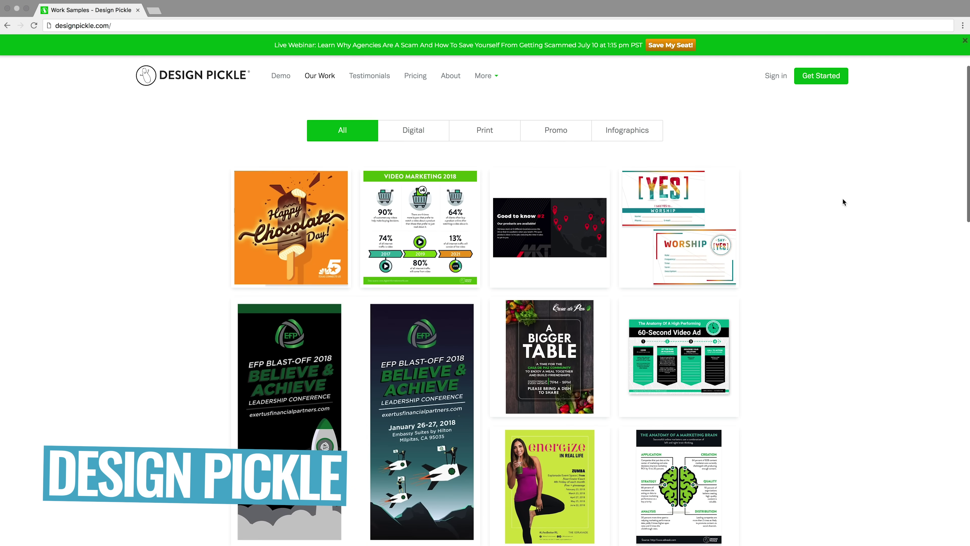